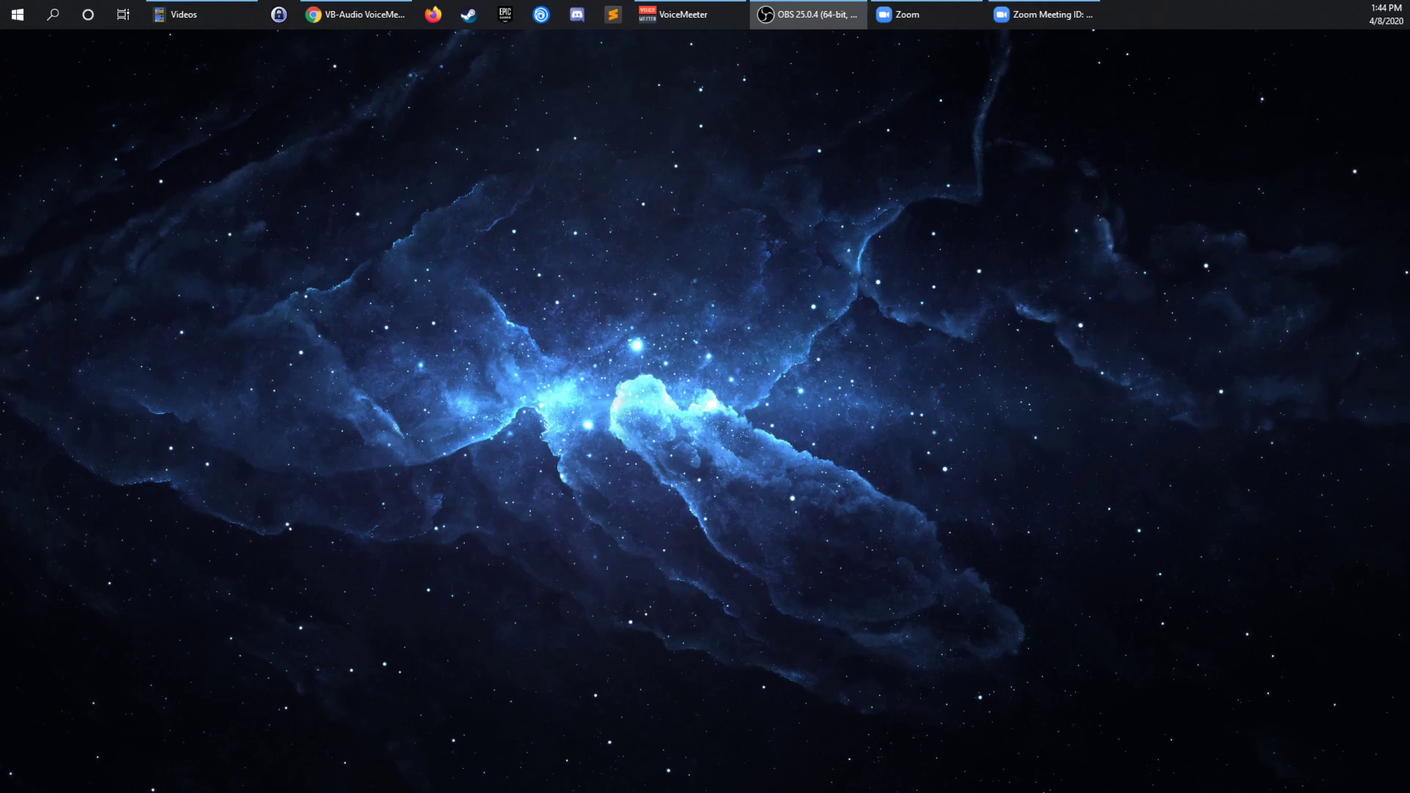
Open Sound settings from Start, then the classic Sound dialog listing VoiceMeeter Input.
click(16, 15)
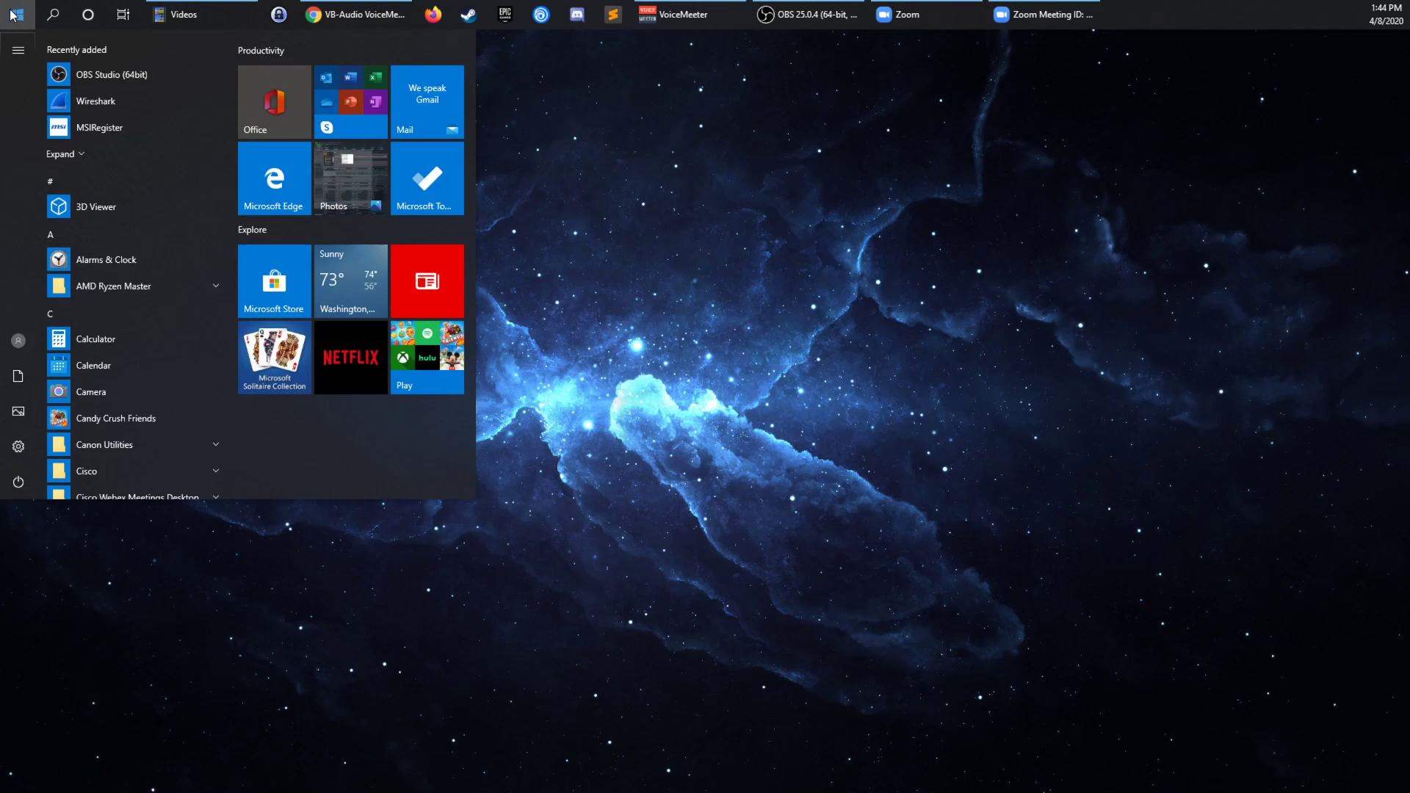
text(soun)
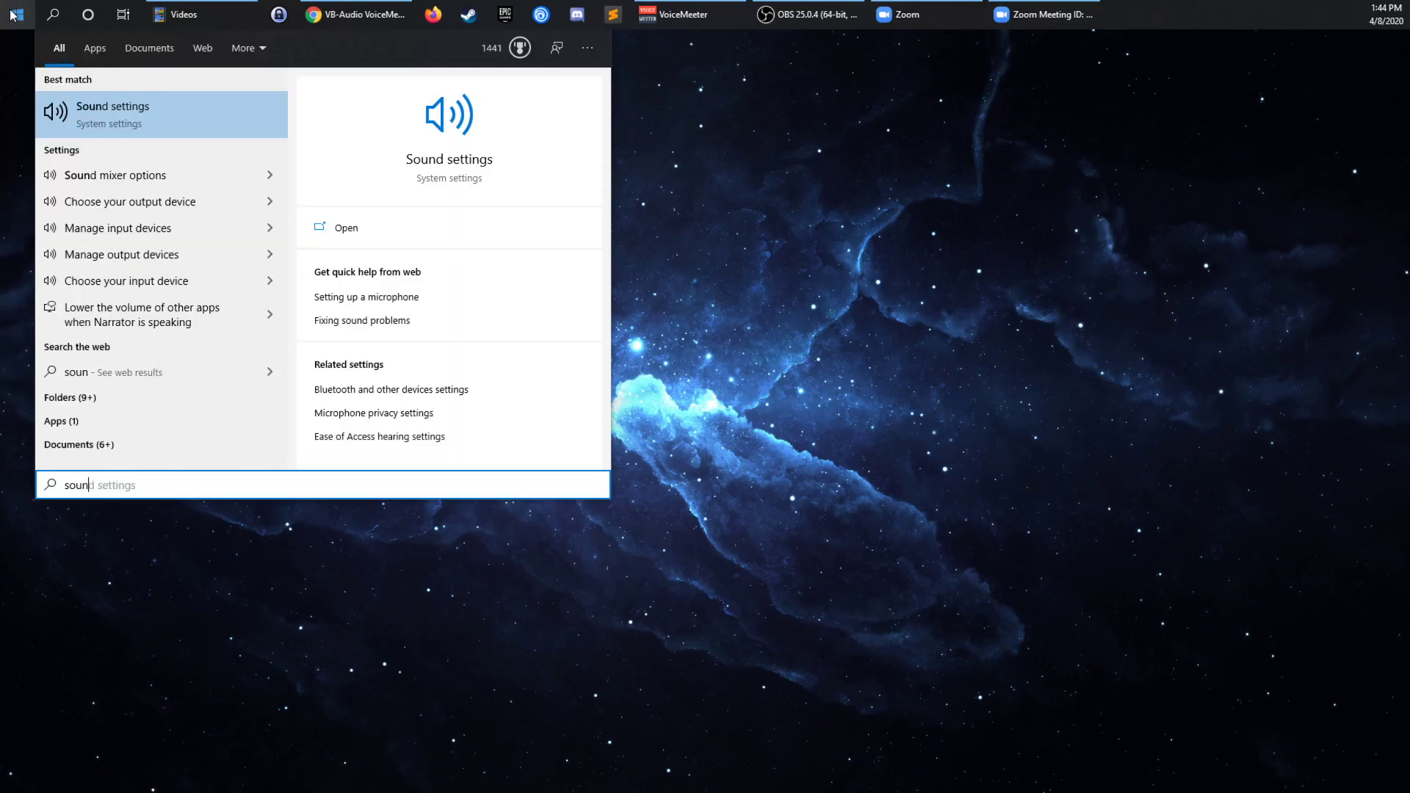
key(Return)
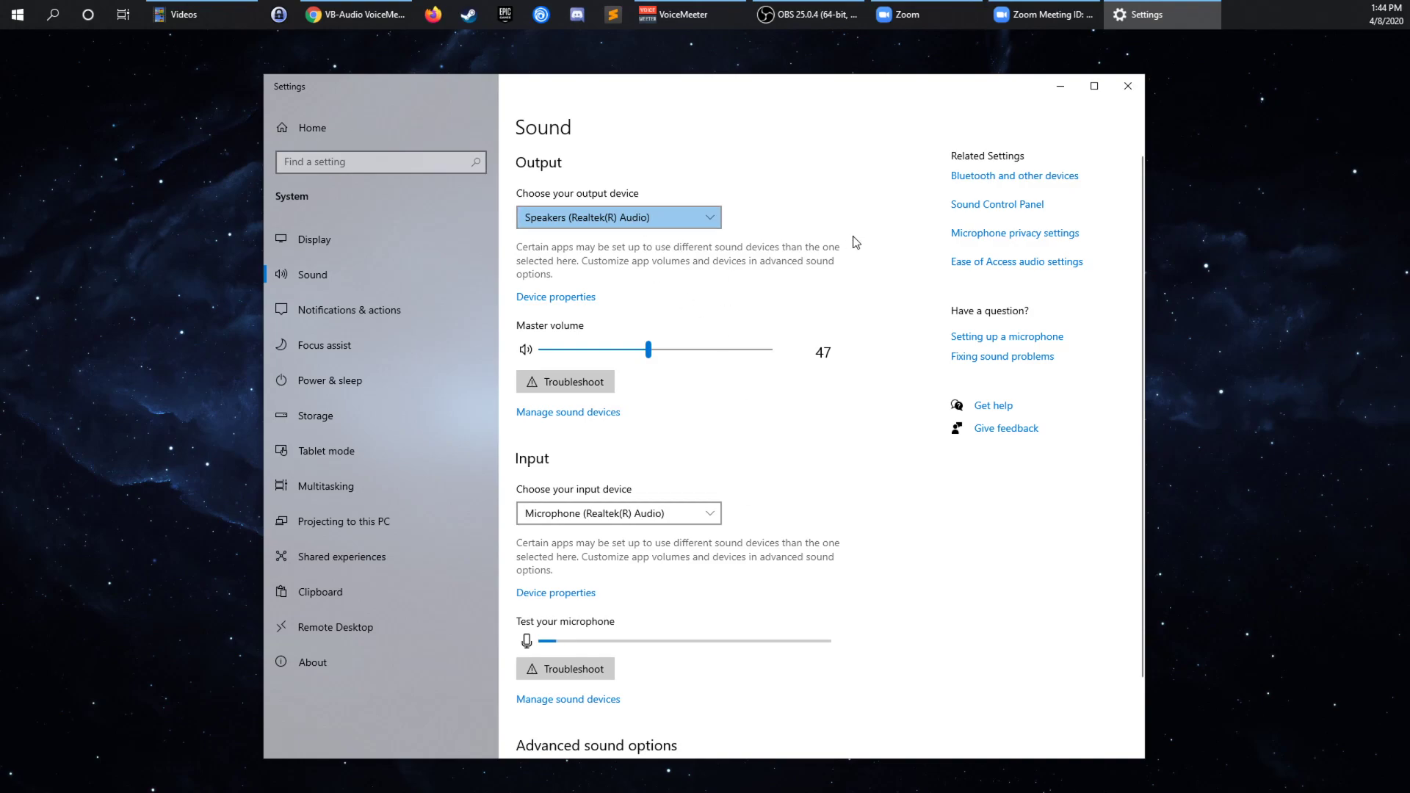
click(983, 206)
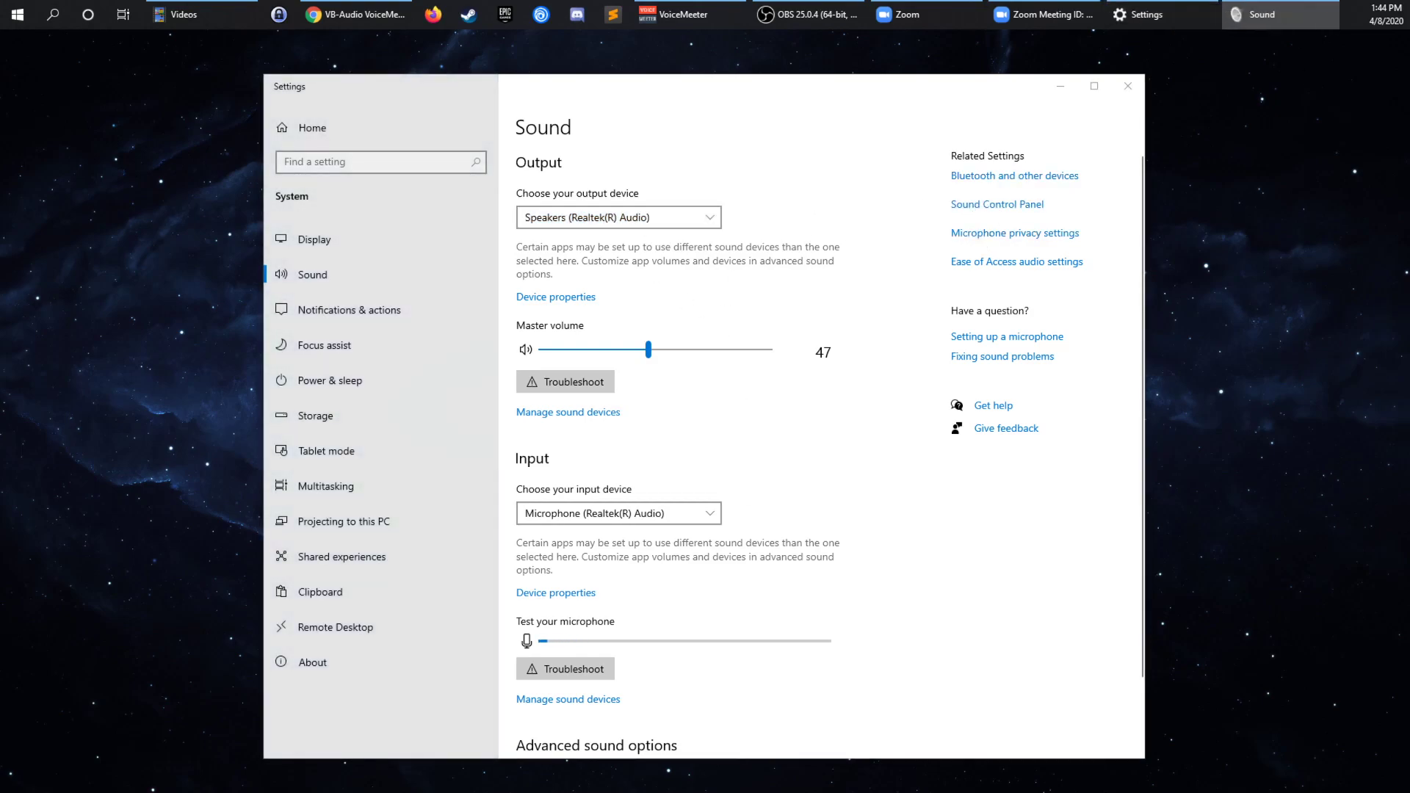
drag(1156, 155, 1184, 142)
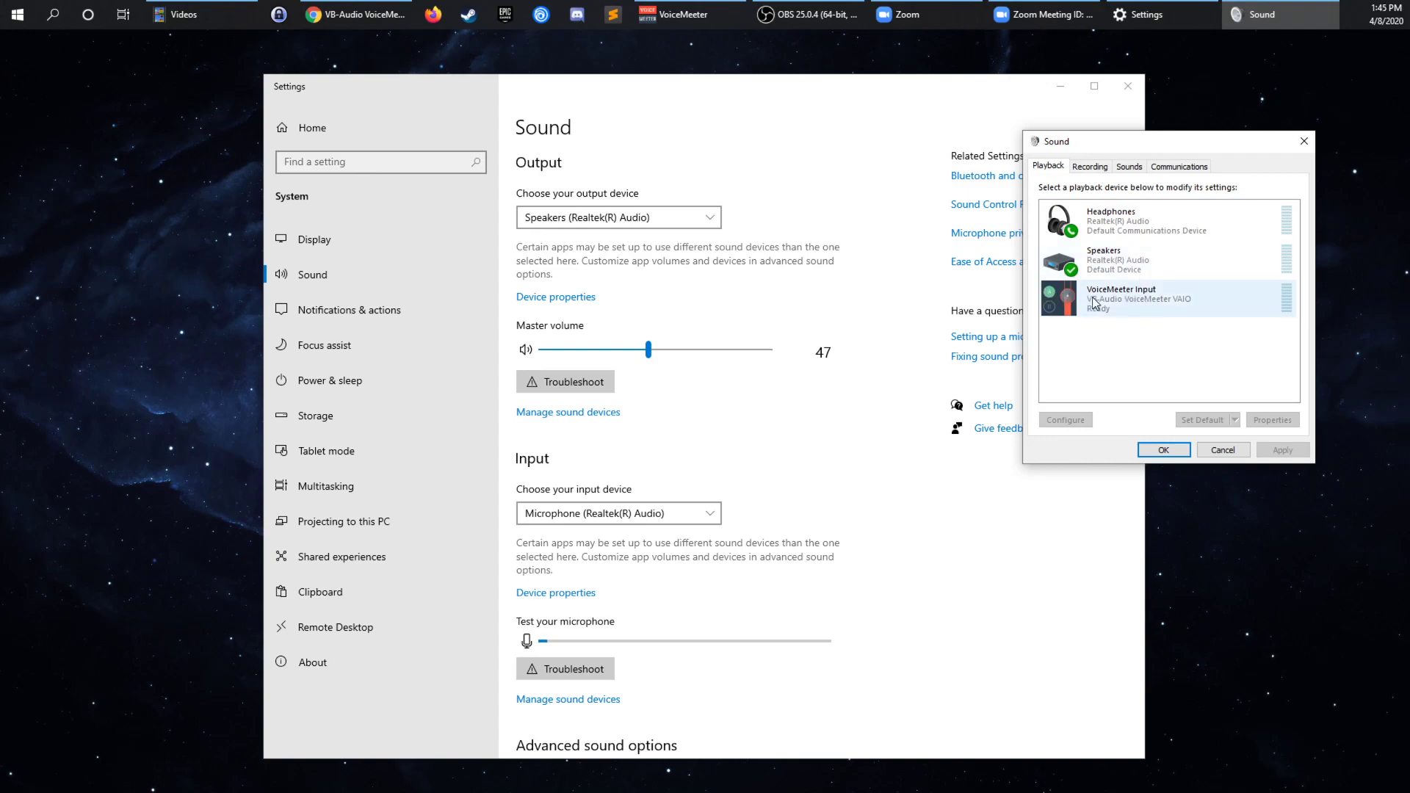
Make the Realtek microphone the default communication recording device, then return to Playback devices.
click(1083, 168)
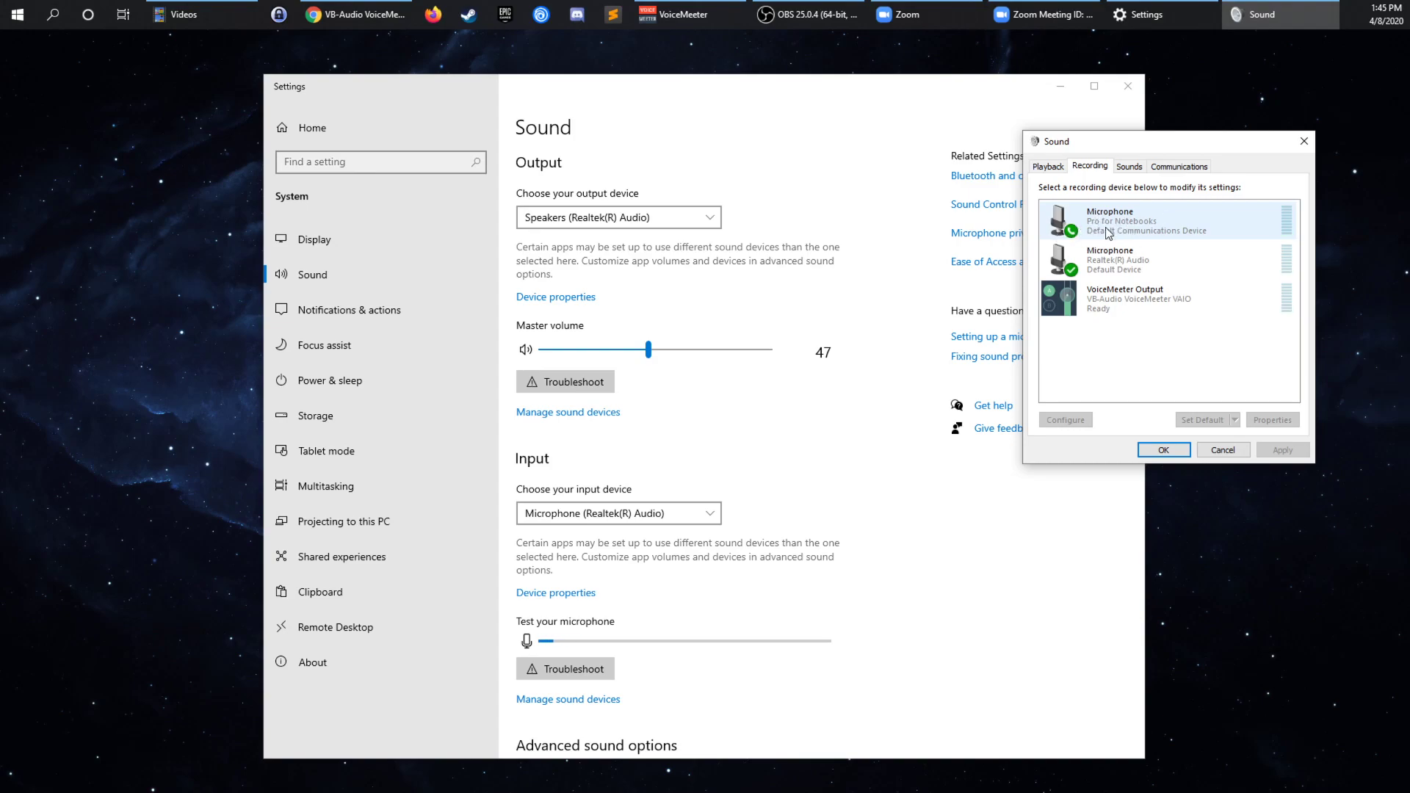
right_click(1102, 265)
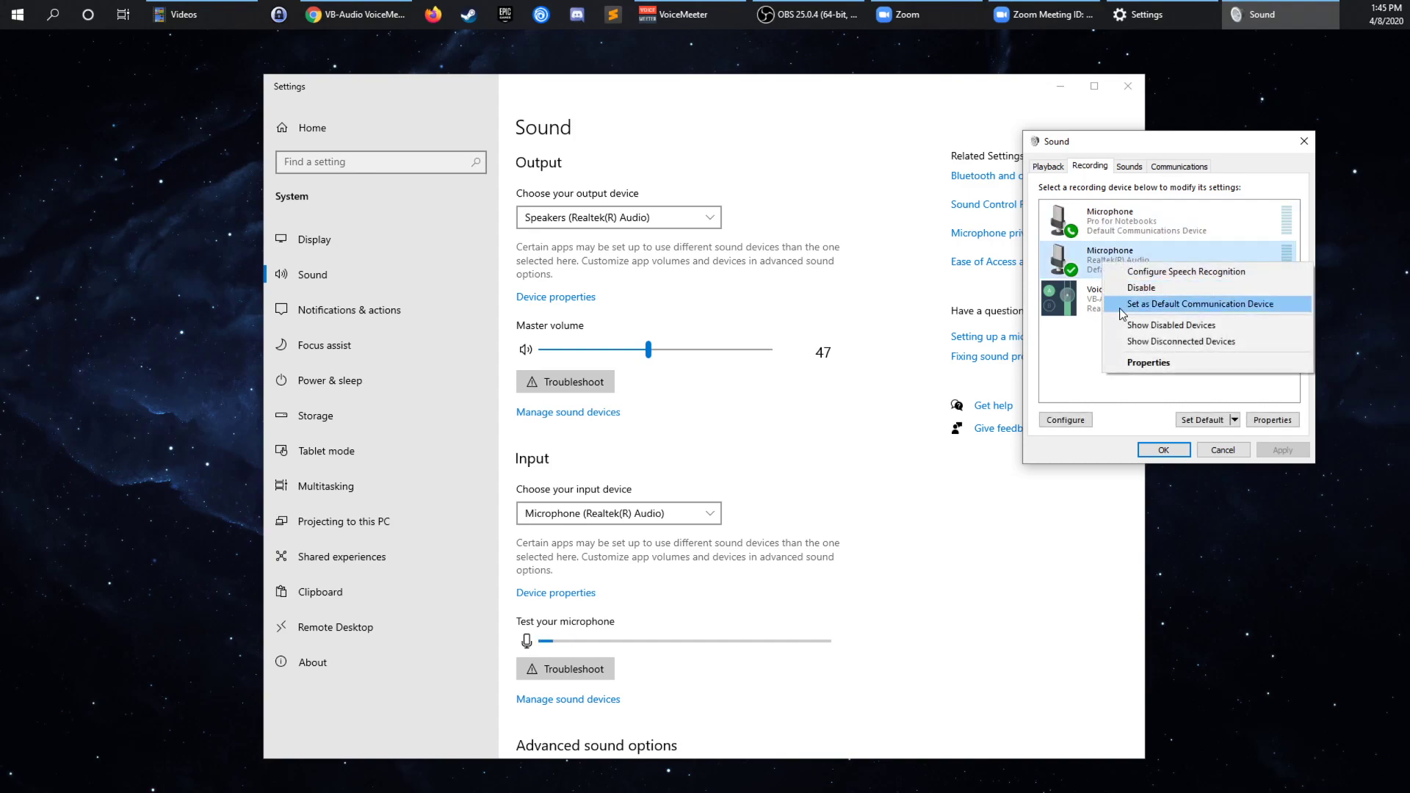
click(1120, 306)
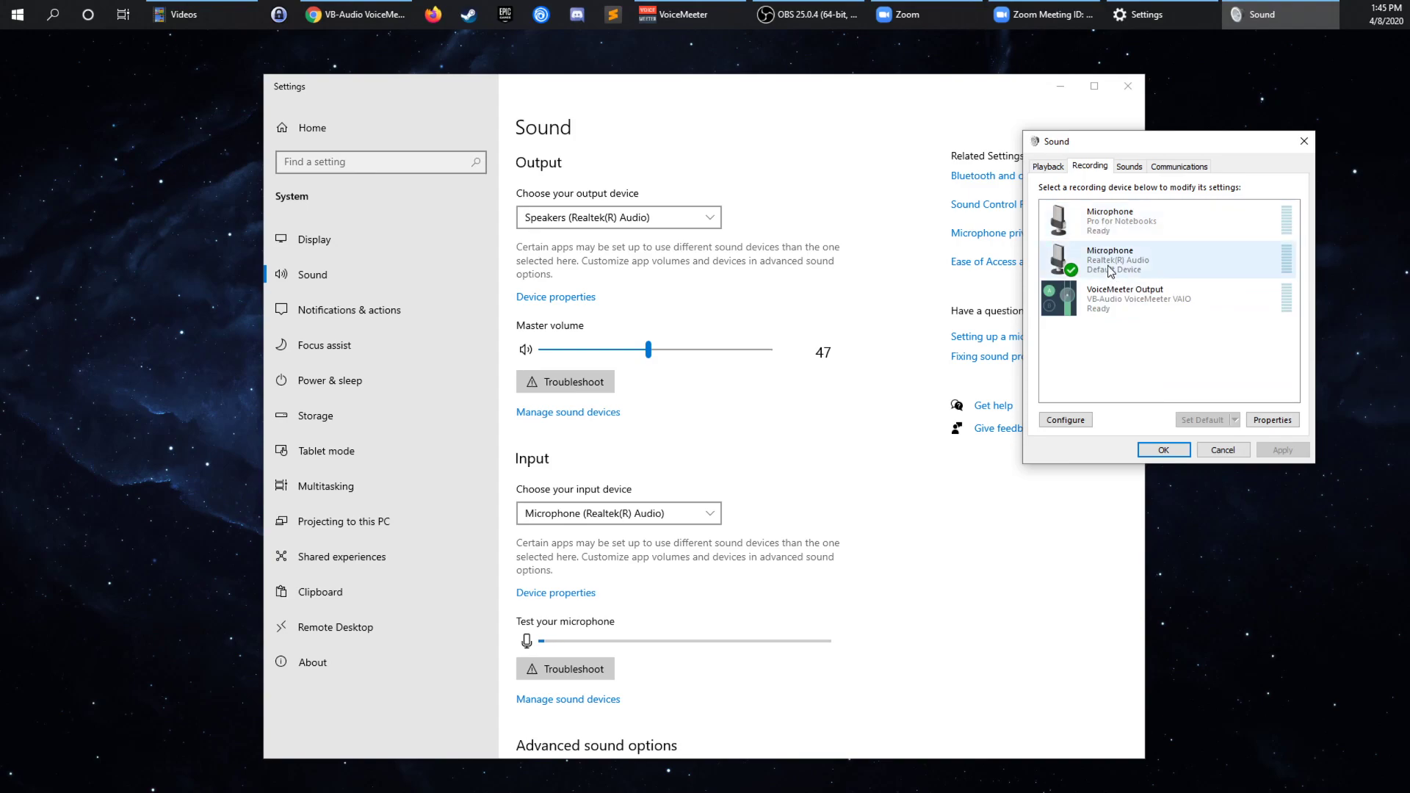
right_click(1107, 266)
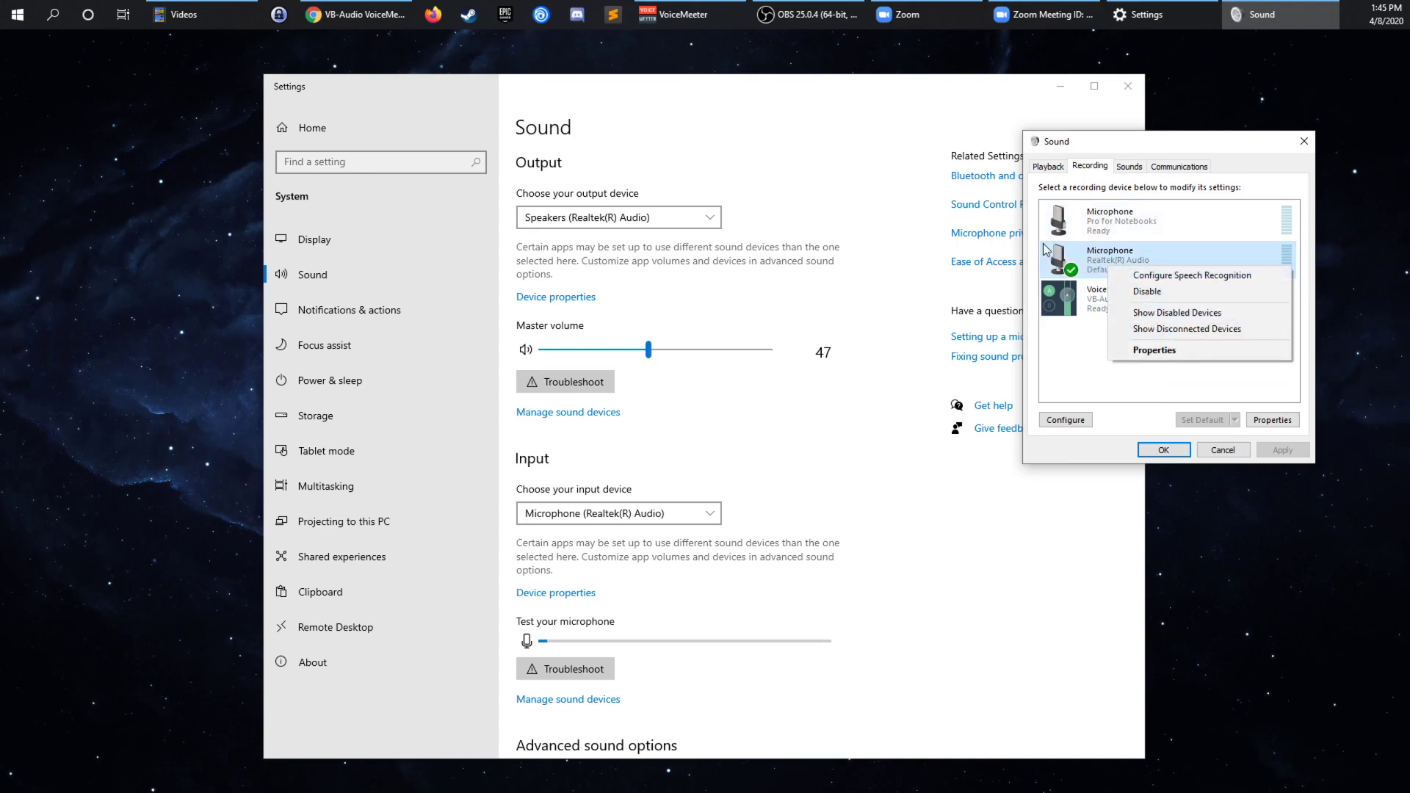
click(1090, 262)
click(1053, 168)
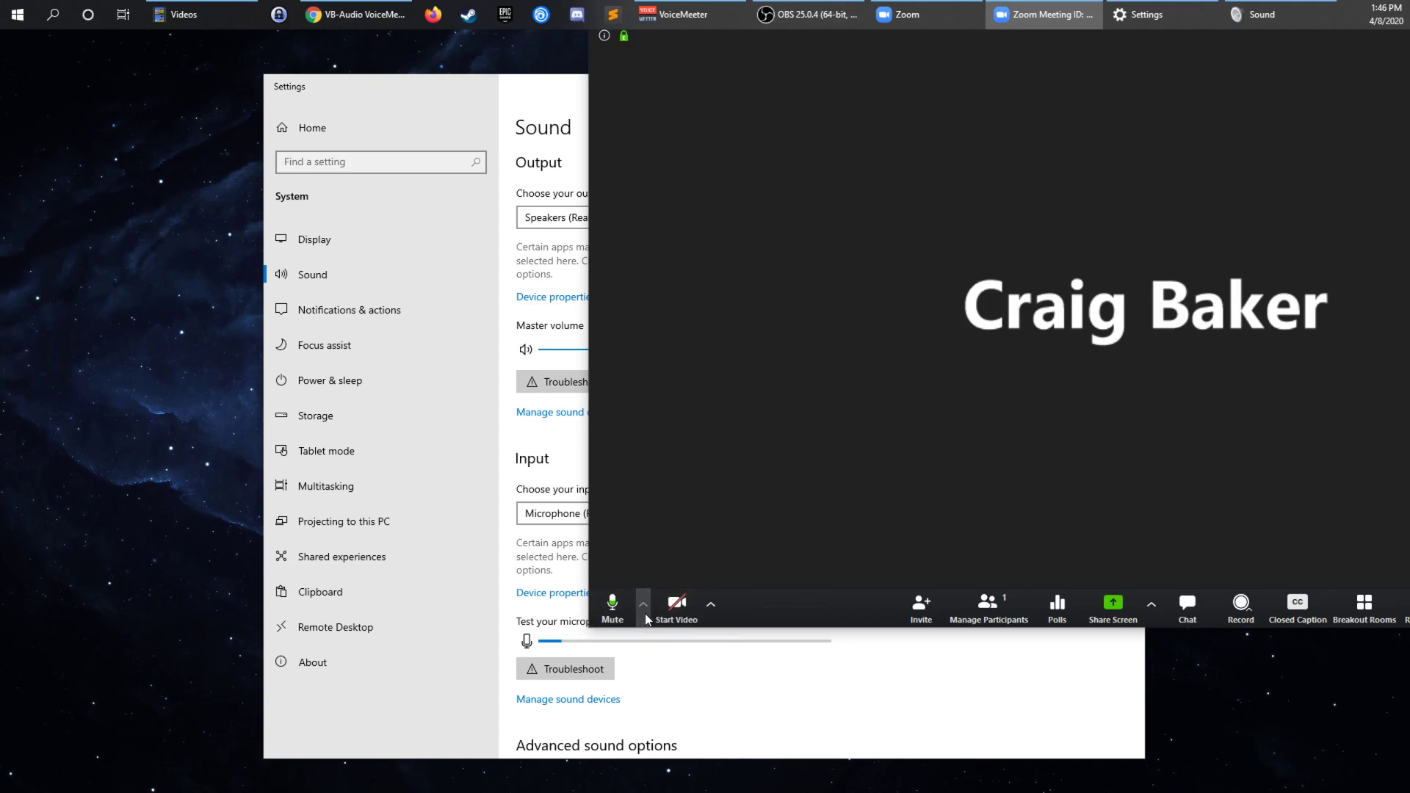
Confirm Zoom's microphone is VoiceMeeter Output, then bring the VB-Audio web page forward.
click(644, 605)
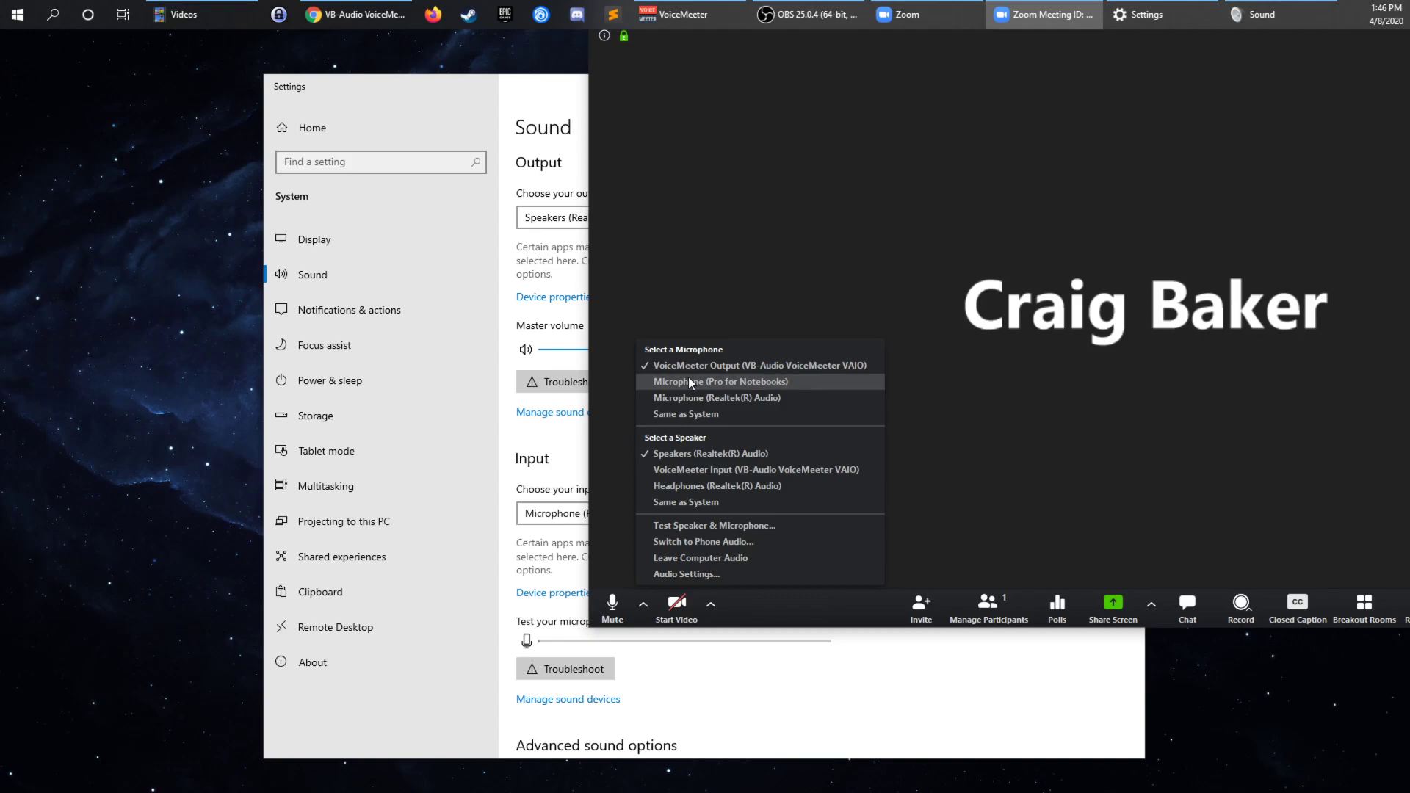
click(965, 454)
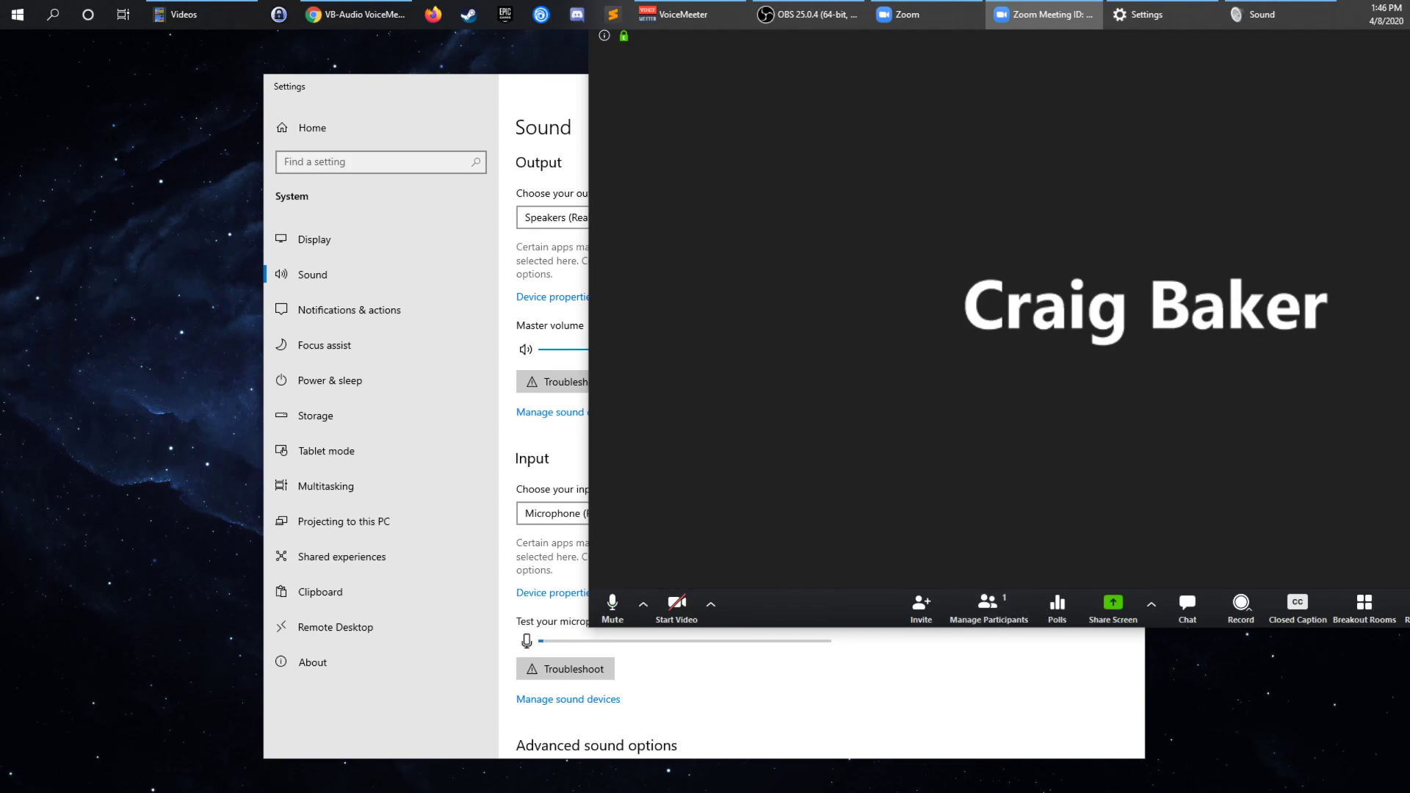
click(356, 14)
mouse_move(1199, 134)
mouse_down()
mouse_move(542, 100)
mouse_move(512, 74)
mouse_up()
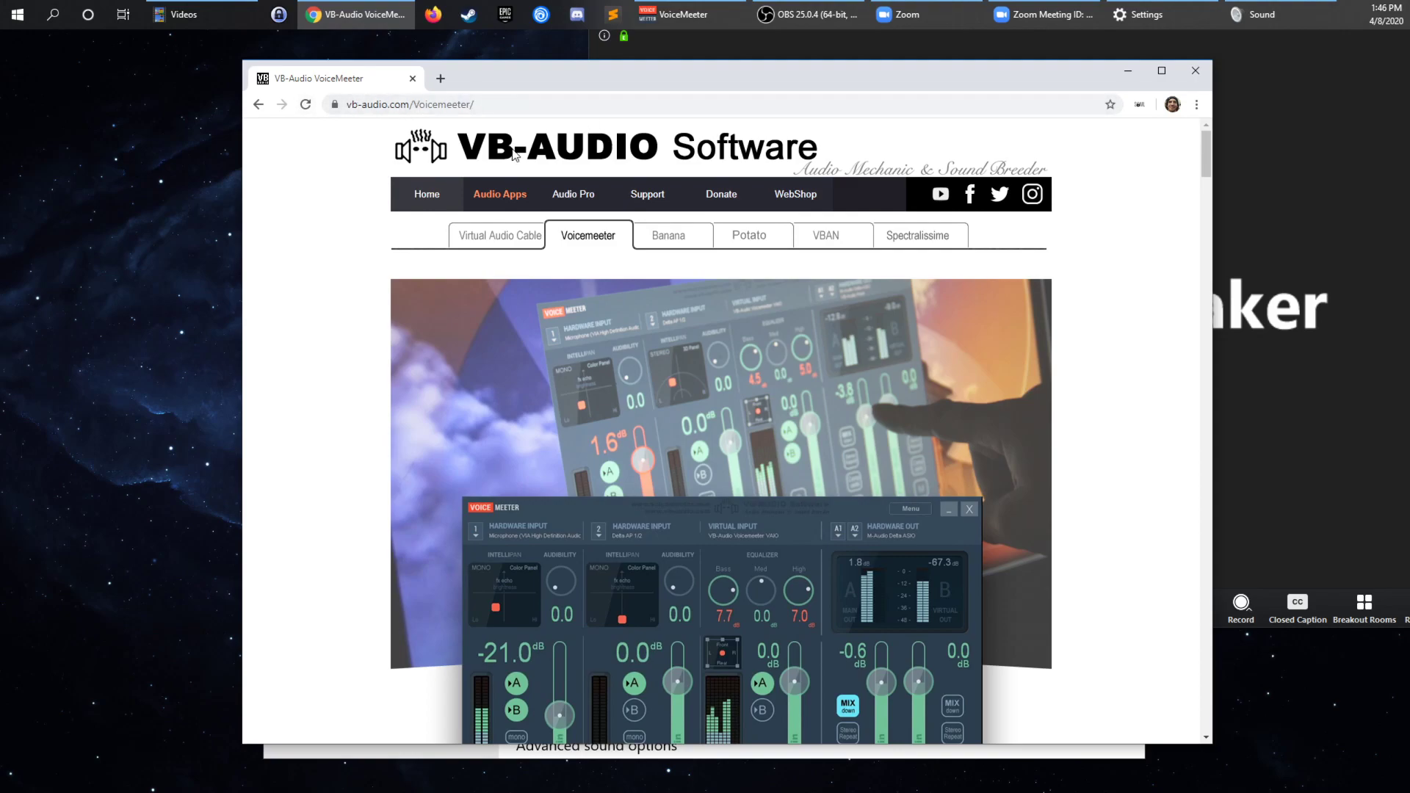
scroll(521, 552, down, 5)
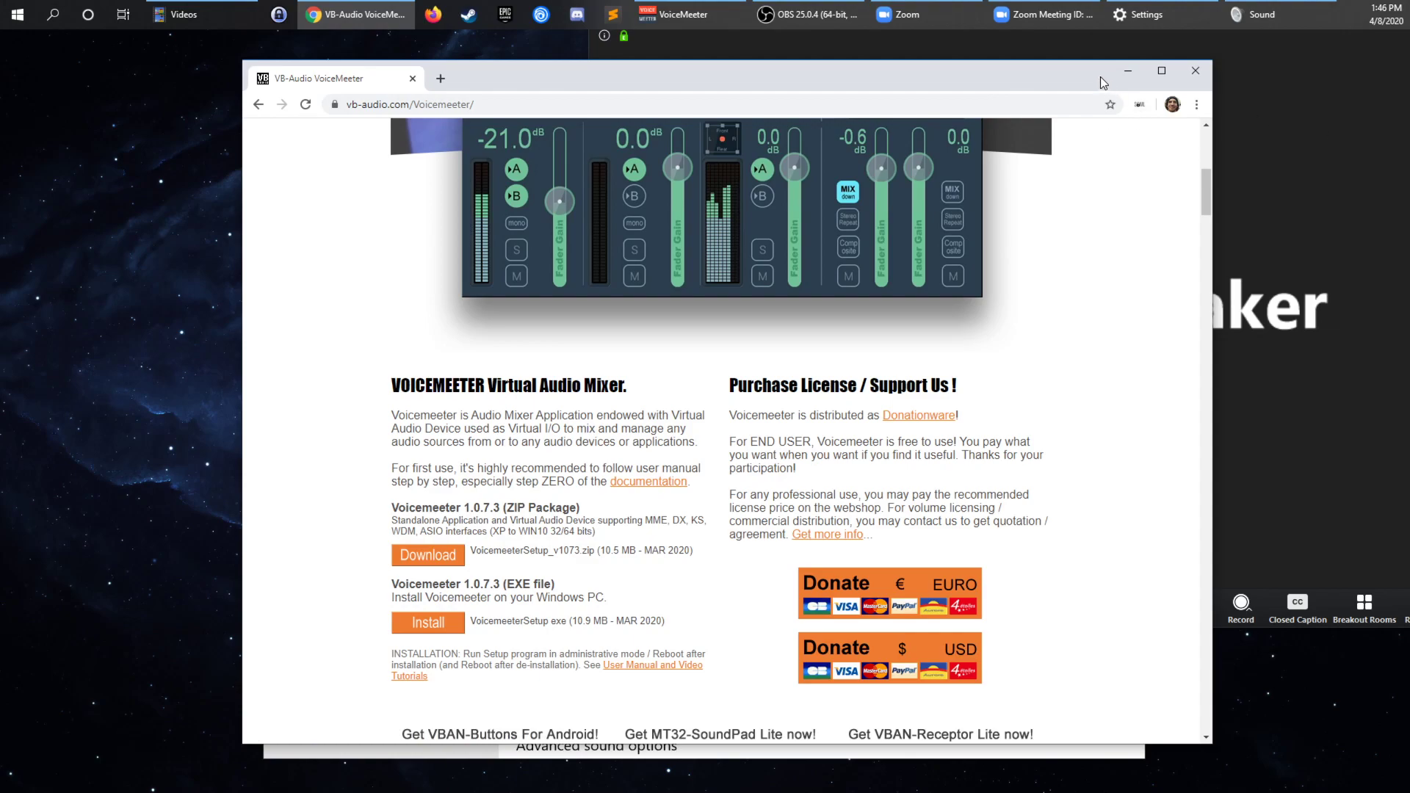
Minimize the VB-Audio browser window to reveal the Zoom meeting.
click(1126, 71)
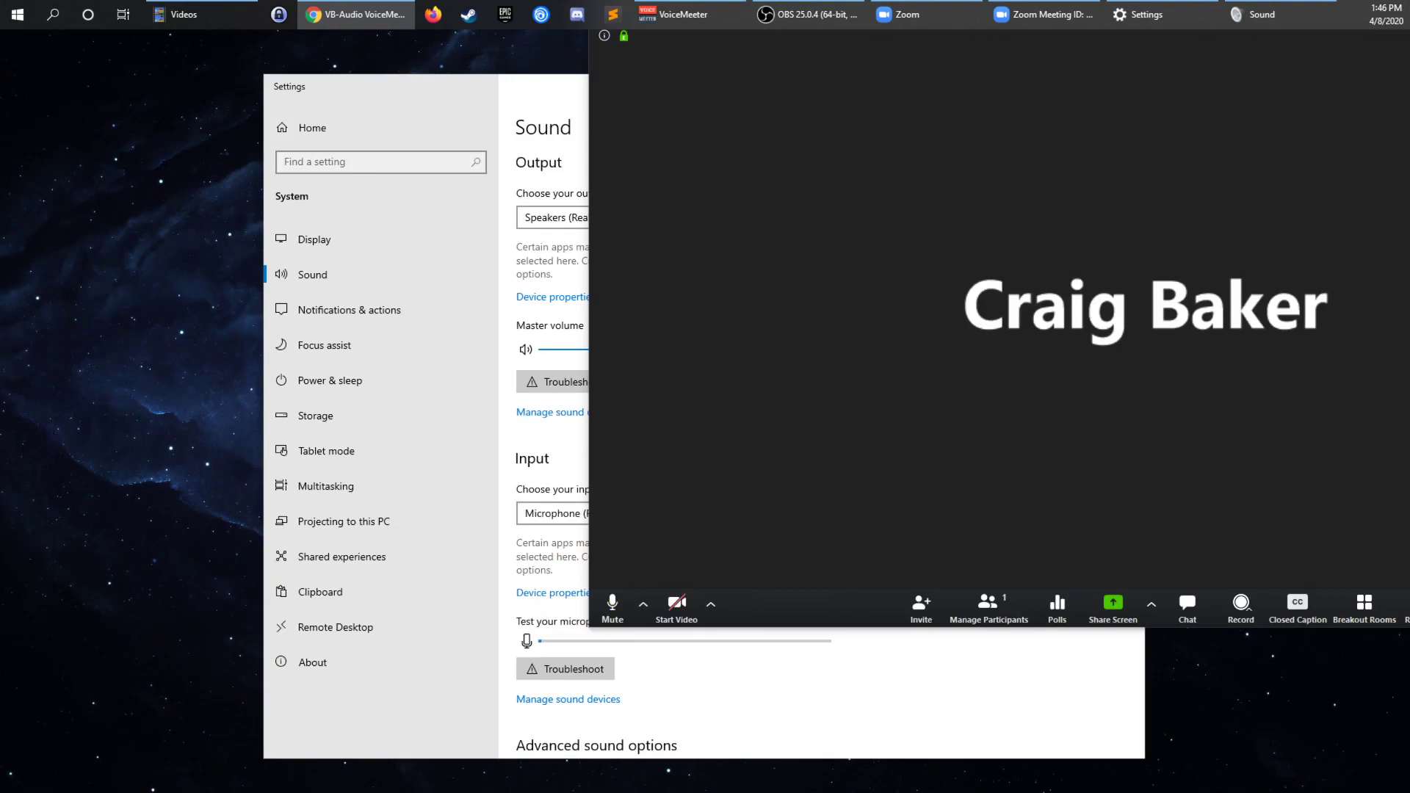
Move the VoiceMeeter mixer left, review Hardware Input 1's microphones, and show Sound's recording devices.
click(675, 15)
drag(790, 51, 446, 161)
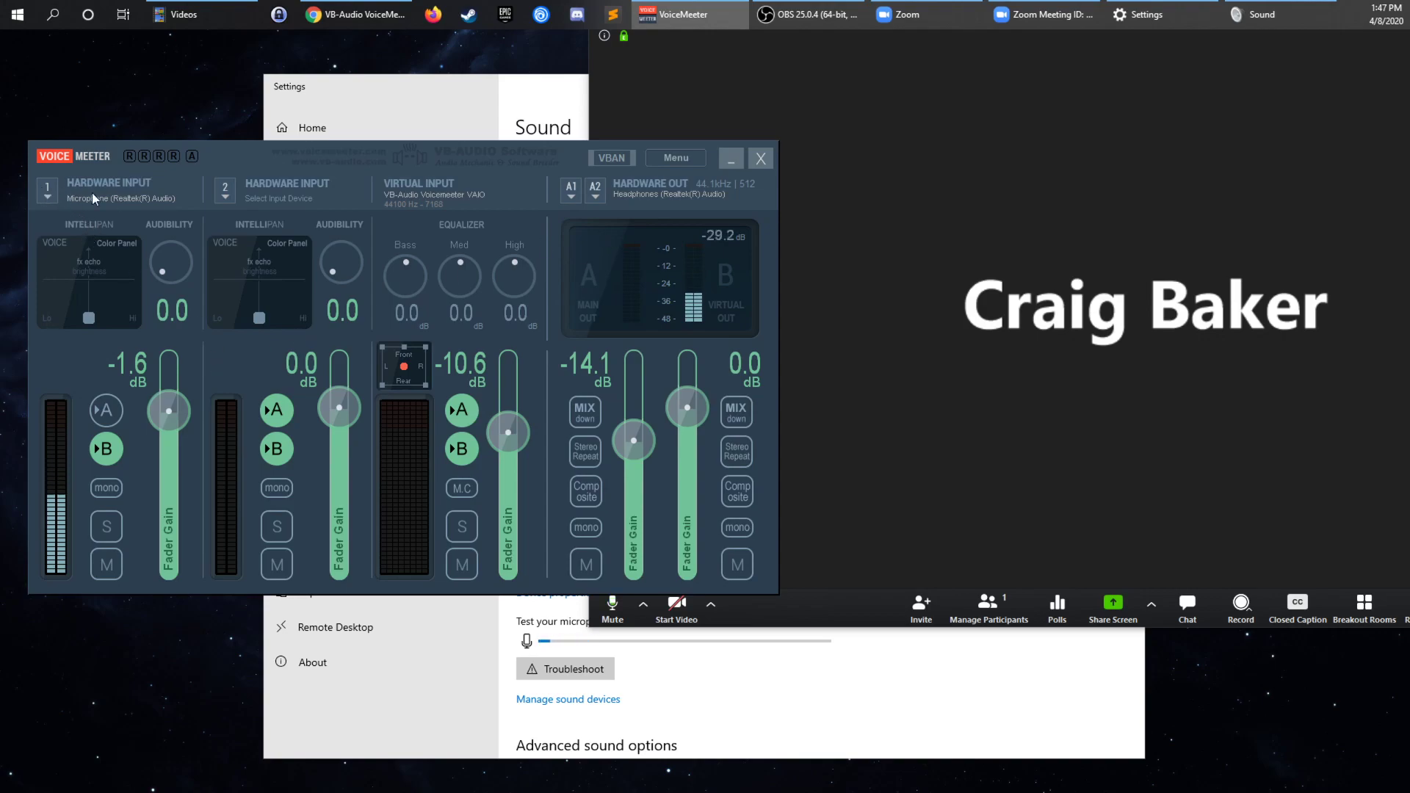
click(51, 192)
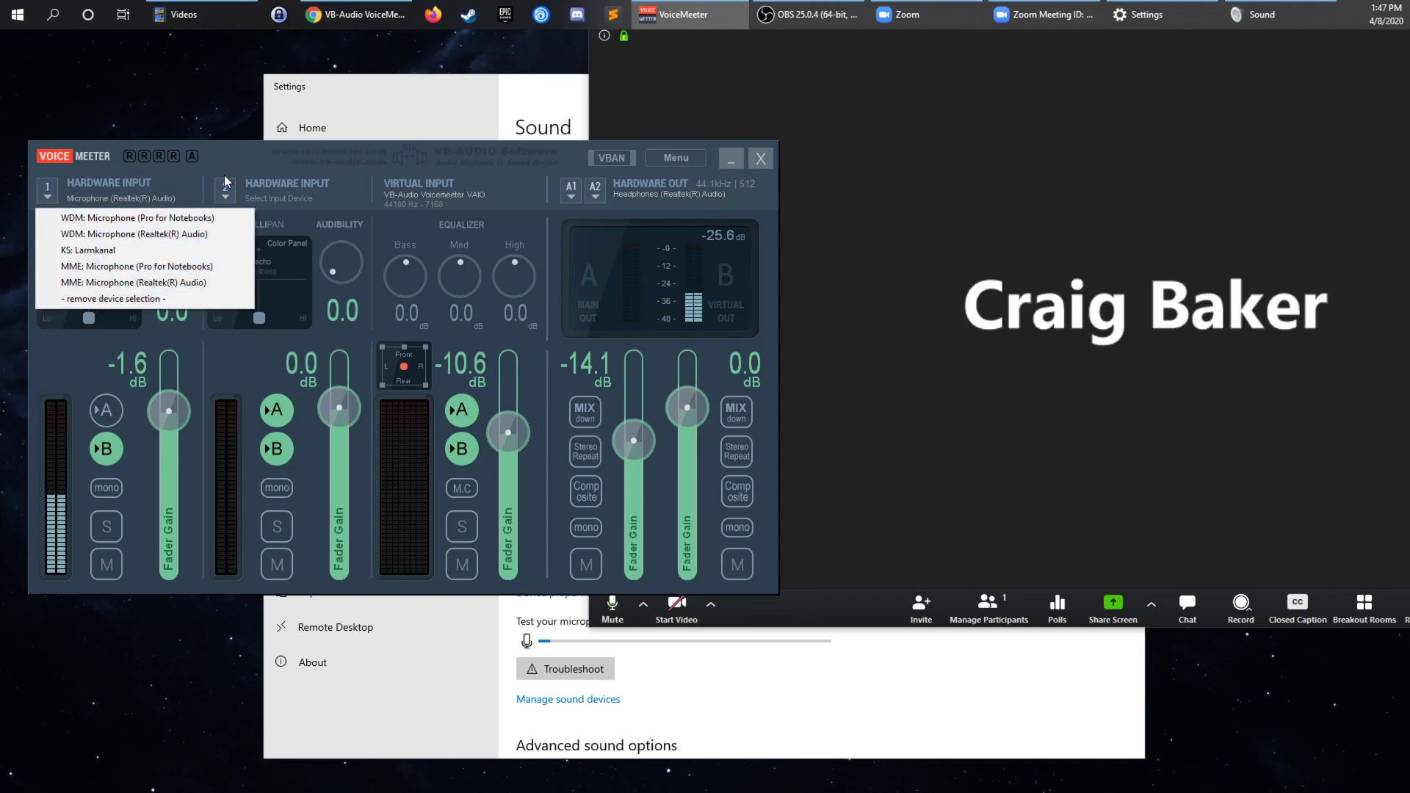
click(256, 153)
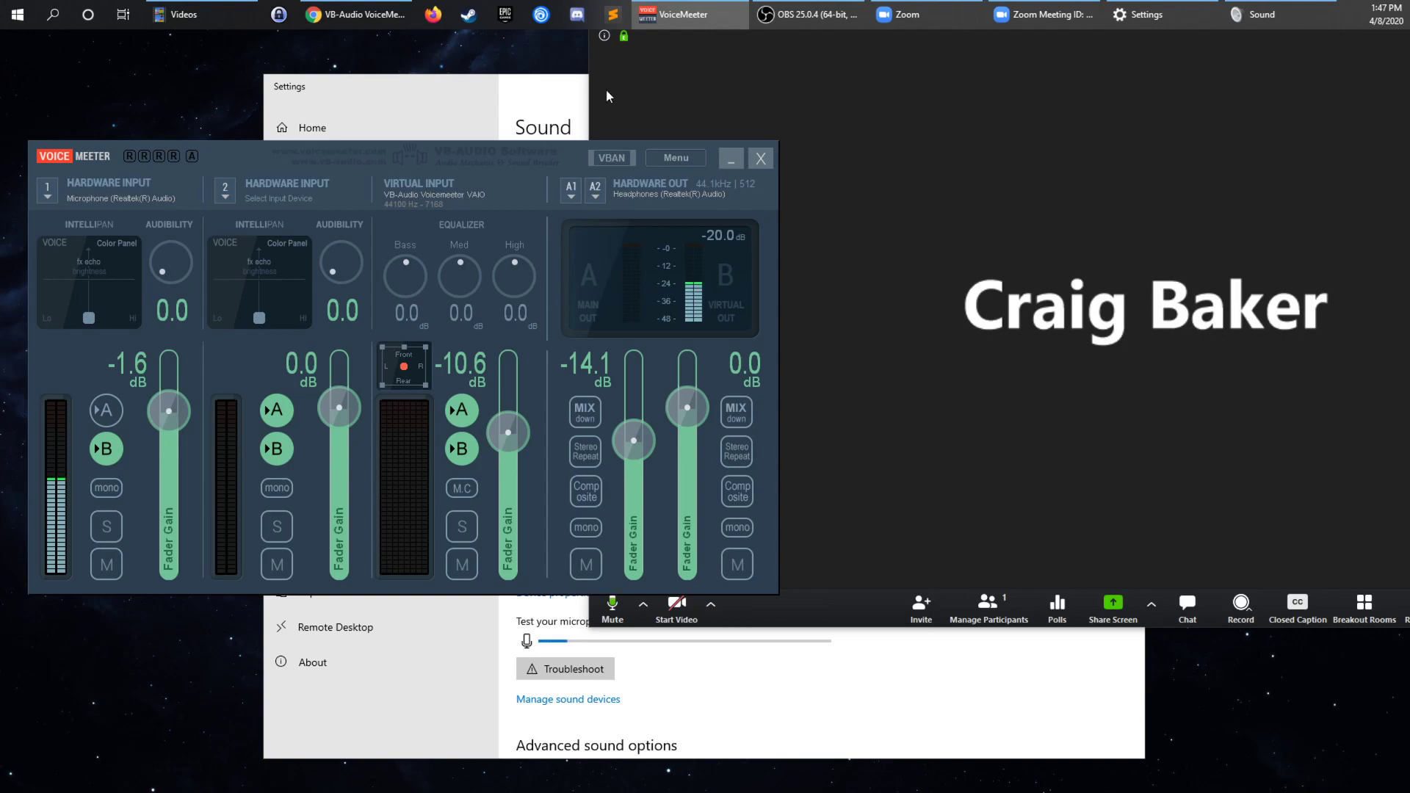
click(1257, 15)
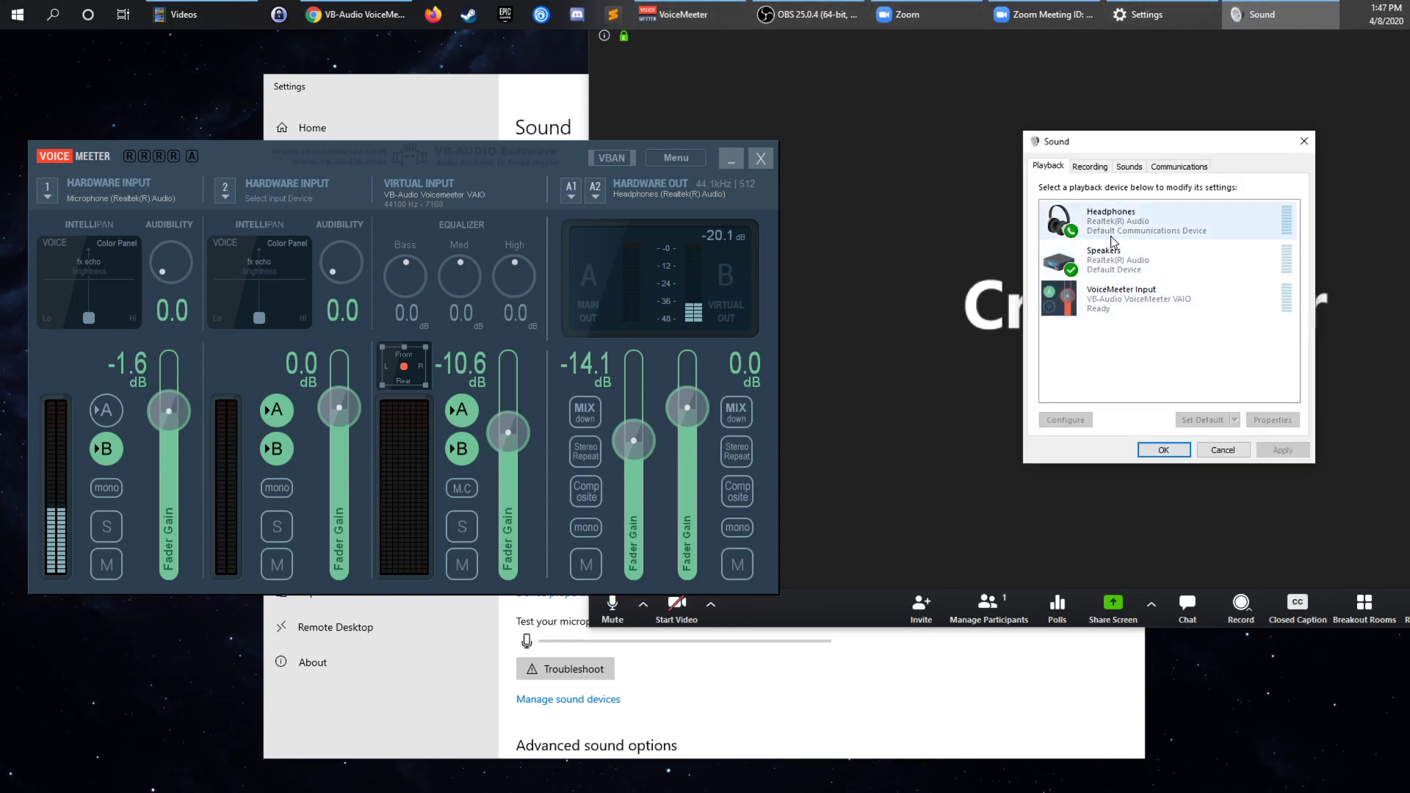
click(1090, 167)
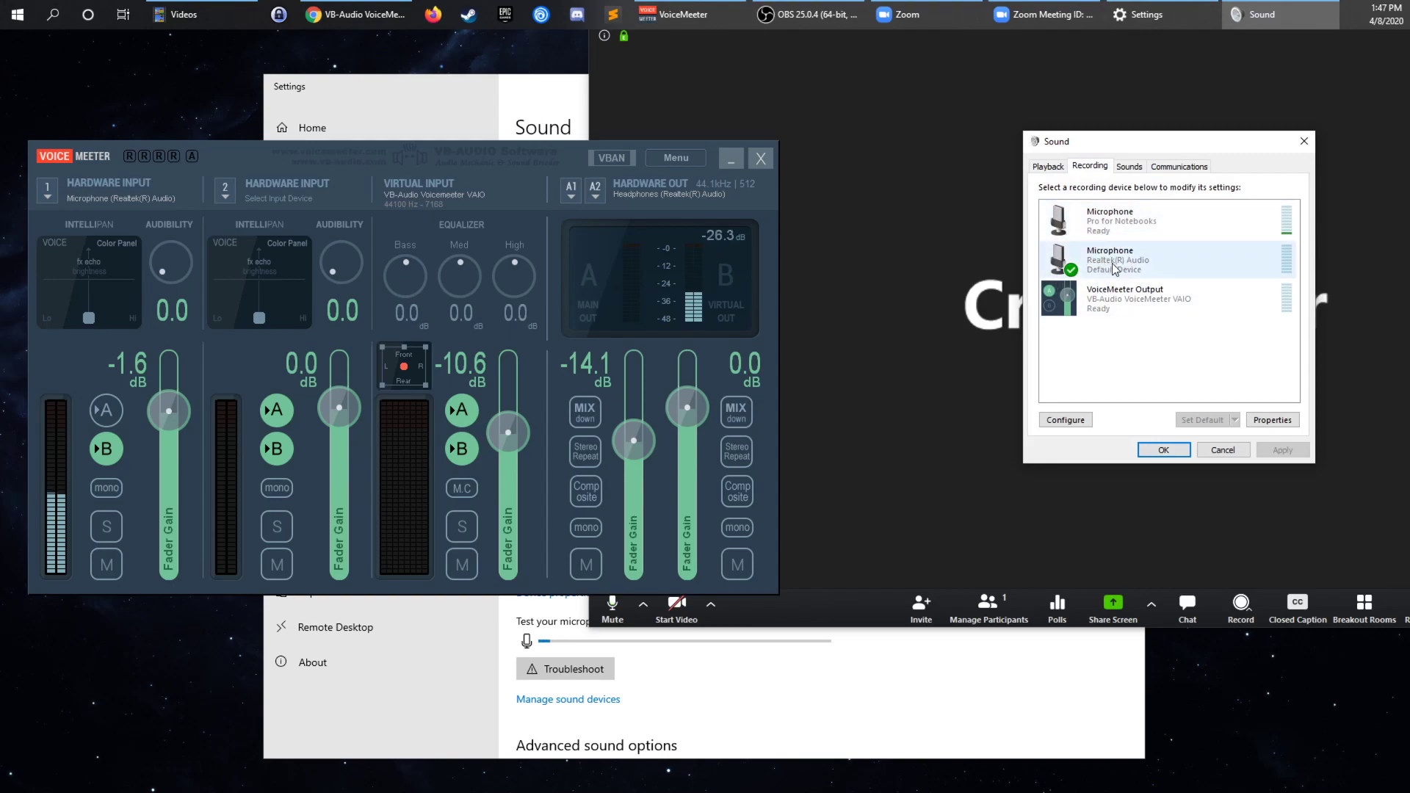
Make VoiceMeeter Input the default playback device, then view the recording devices.
click(1051, 166)
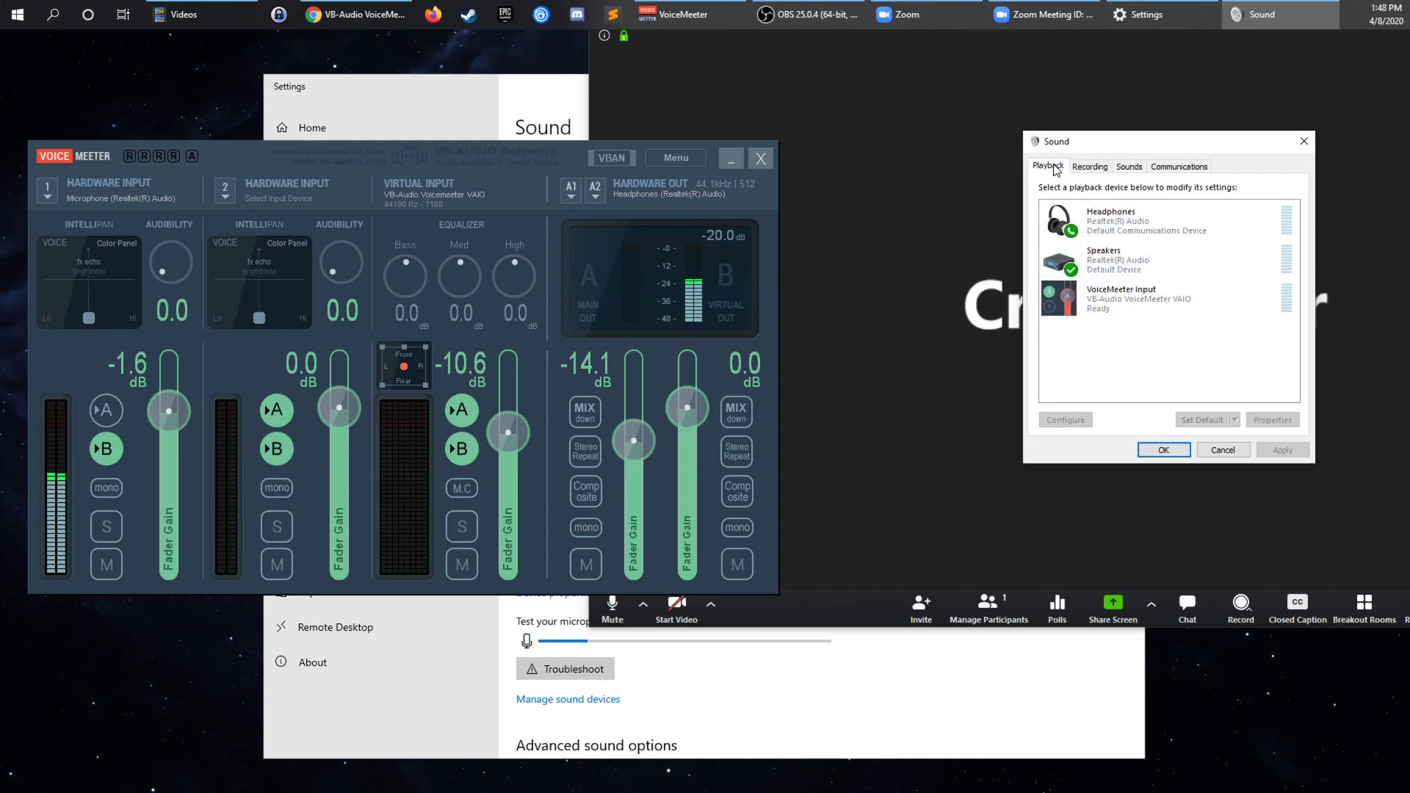
right_click(1099, 301)
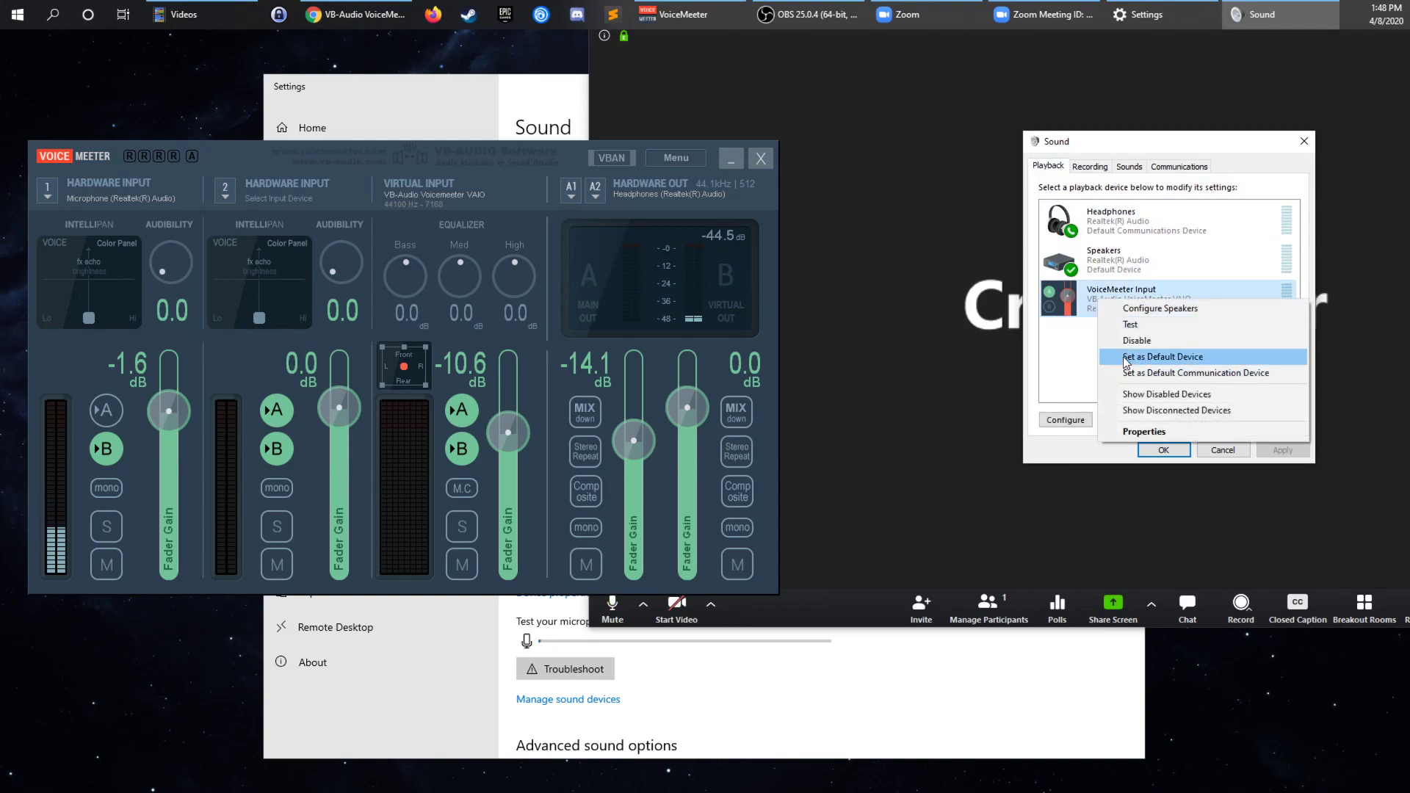
click(1126, 357)
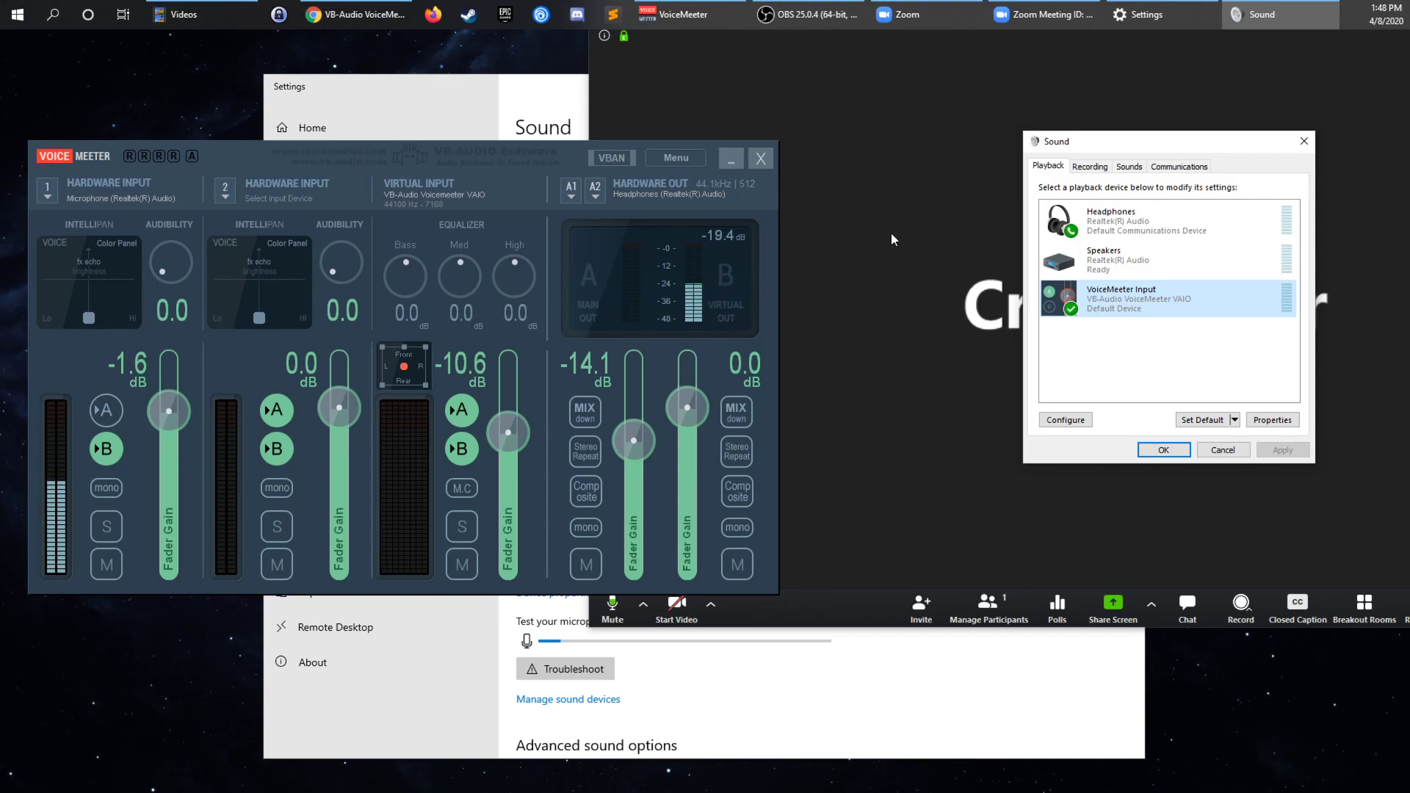
click(1091, 167)
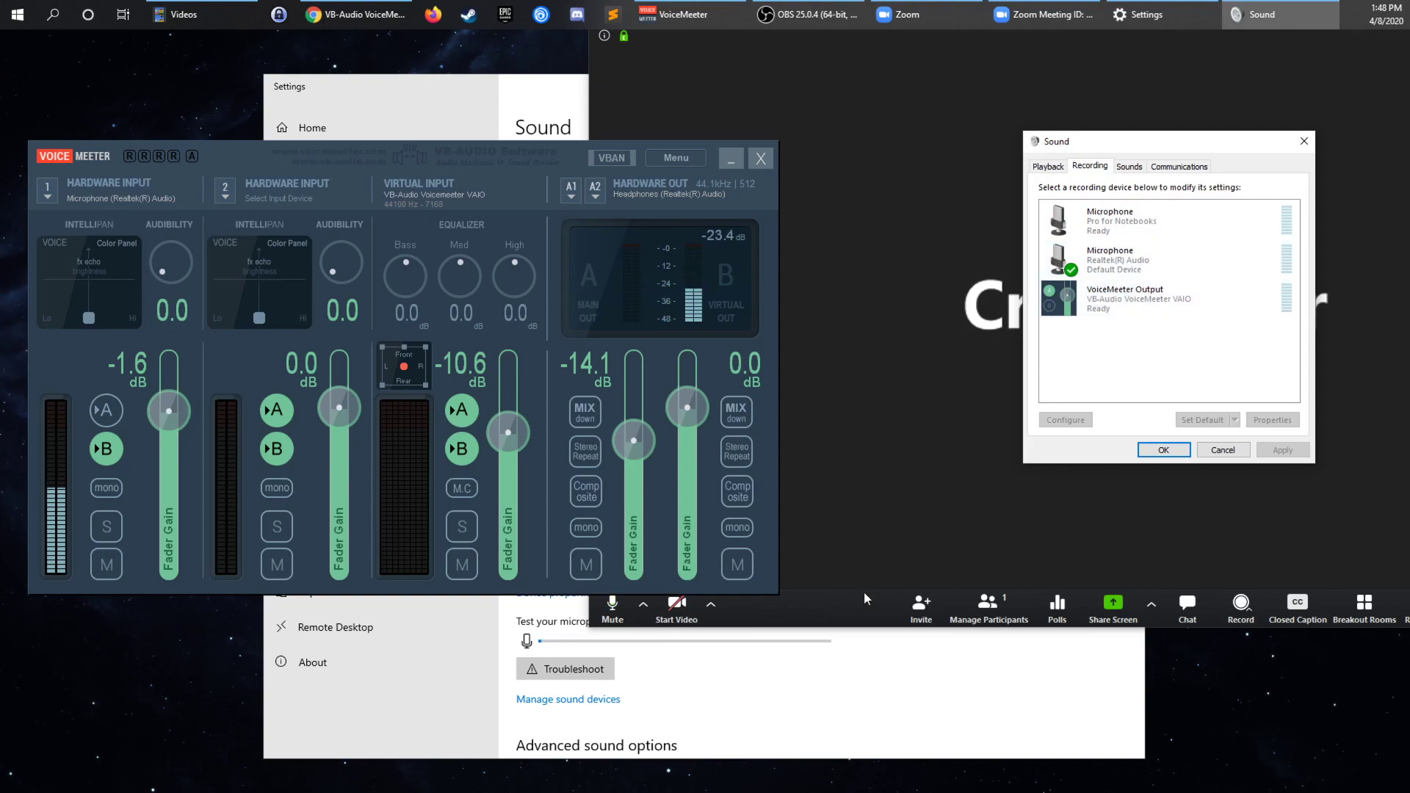
Bring Zoom forward and show its audio menu with VoiceMeeter Output as microphone.
click(848, 613)
click(641, 607)
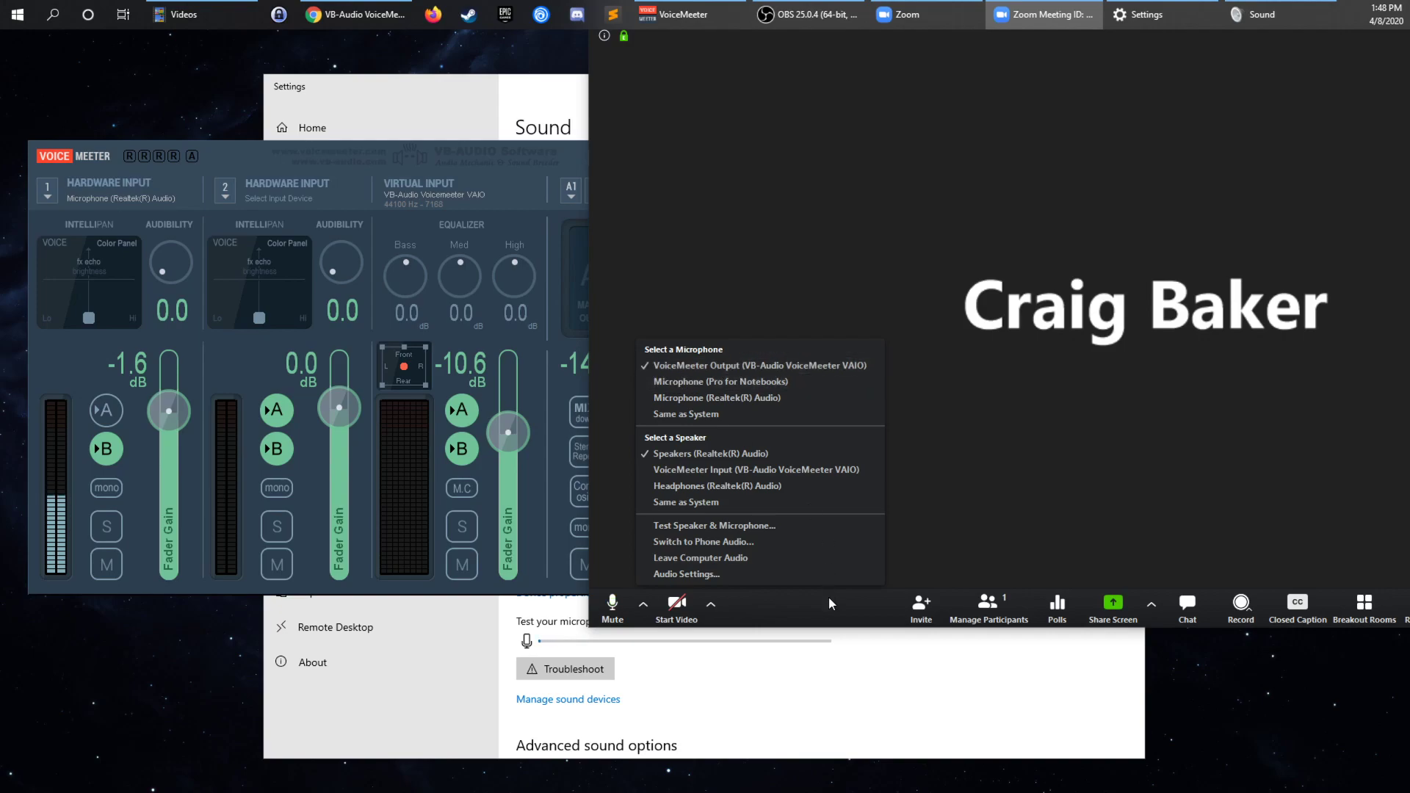
Bring the VoiceMeeter mixer in front of the Zoom meeting.
click(467, 146)
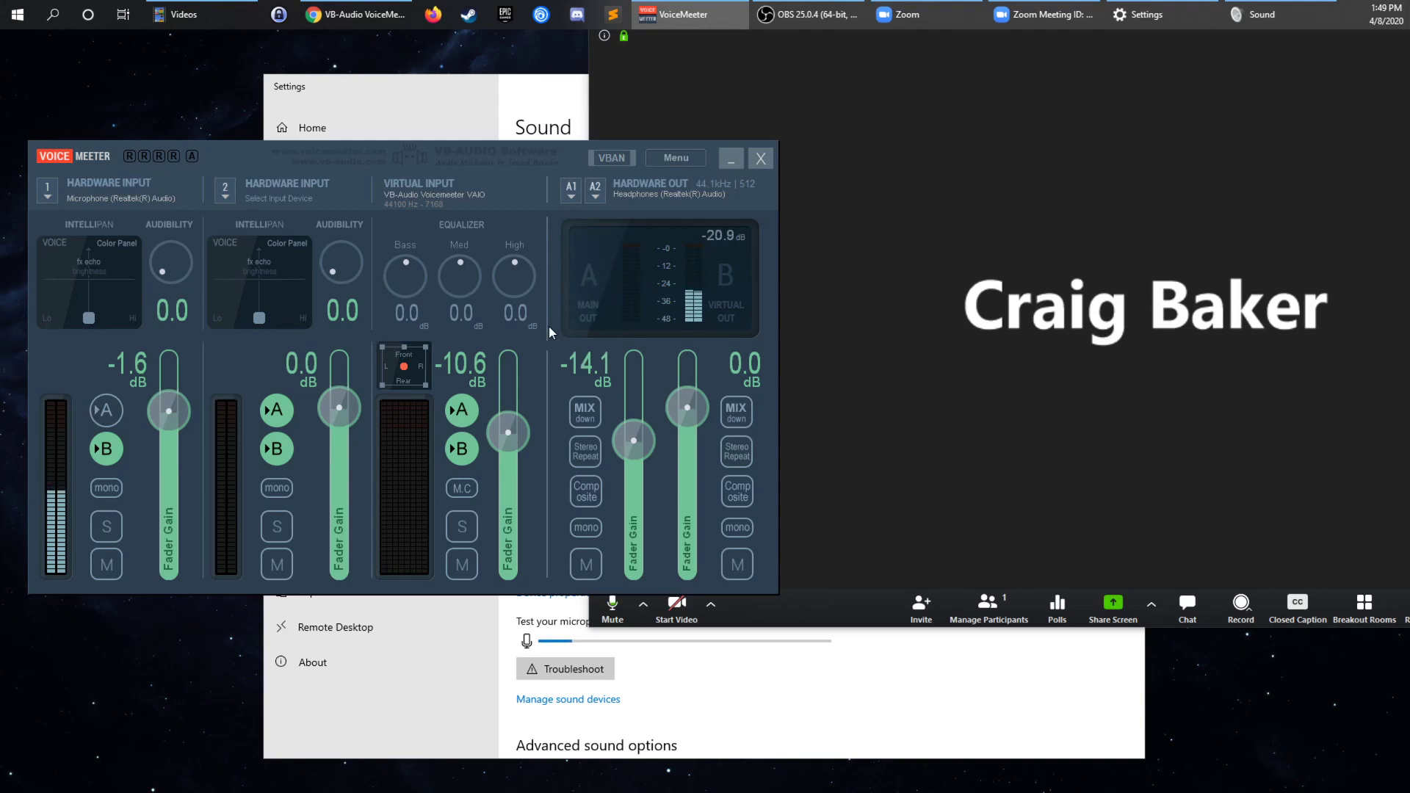
Test strip 1's A routing and set the A1 fader to -16 dB, then launch Firefox.
click(103, 411)
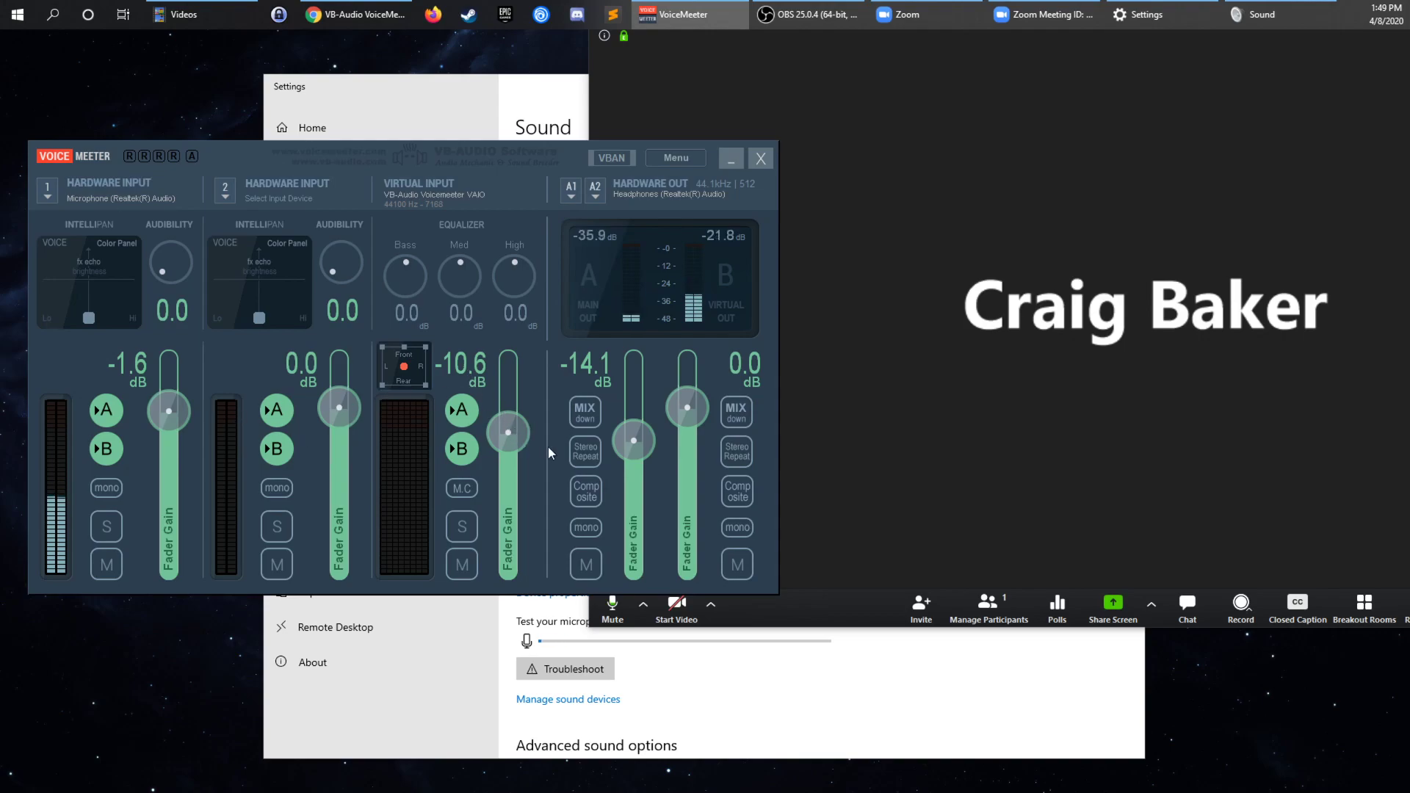
drag(634, 441, 631, 405)
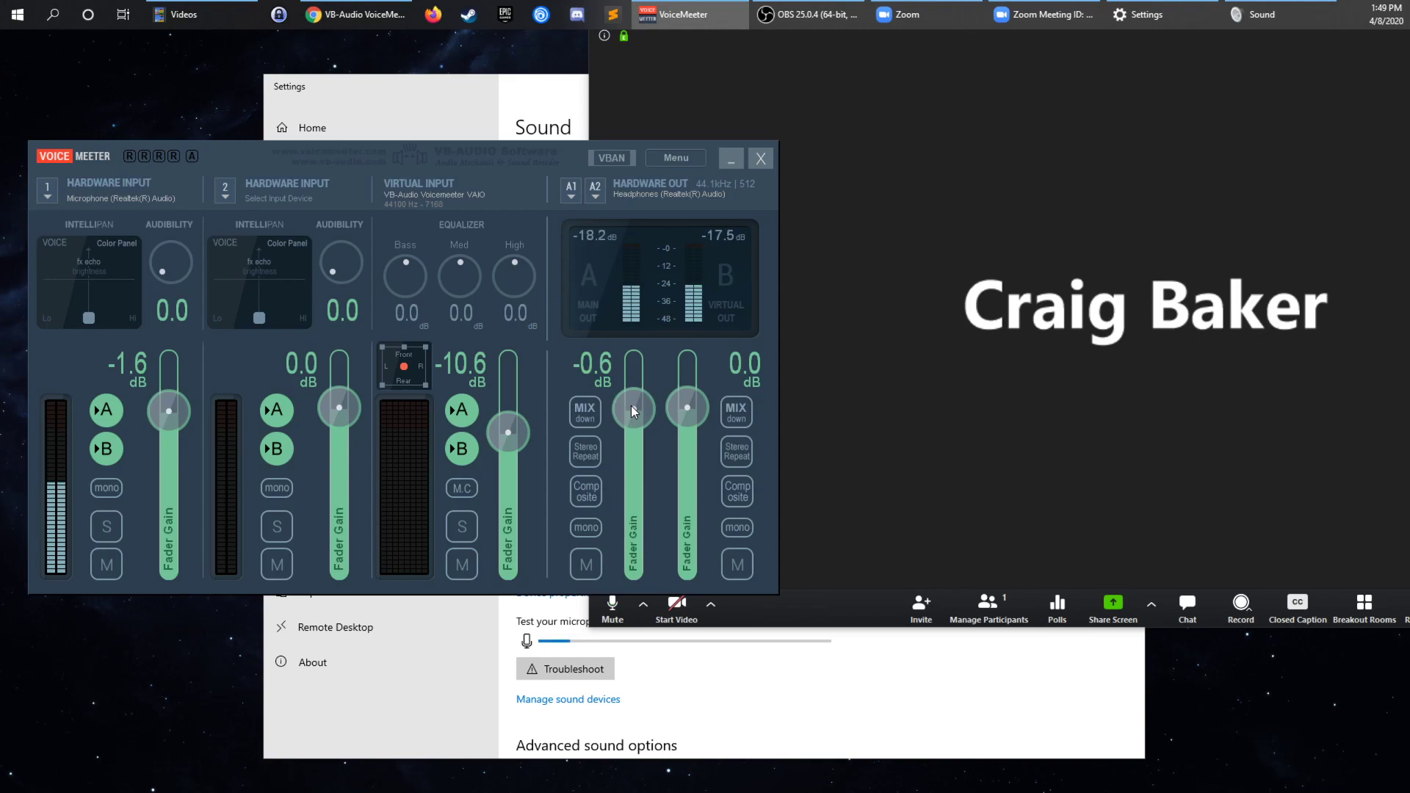
drag(631, 405, 647, 447)
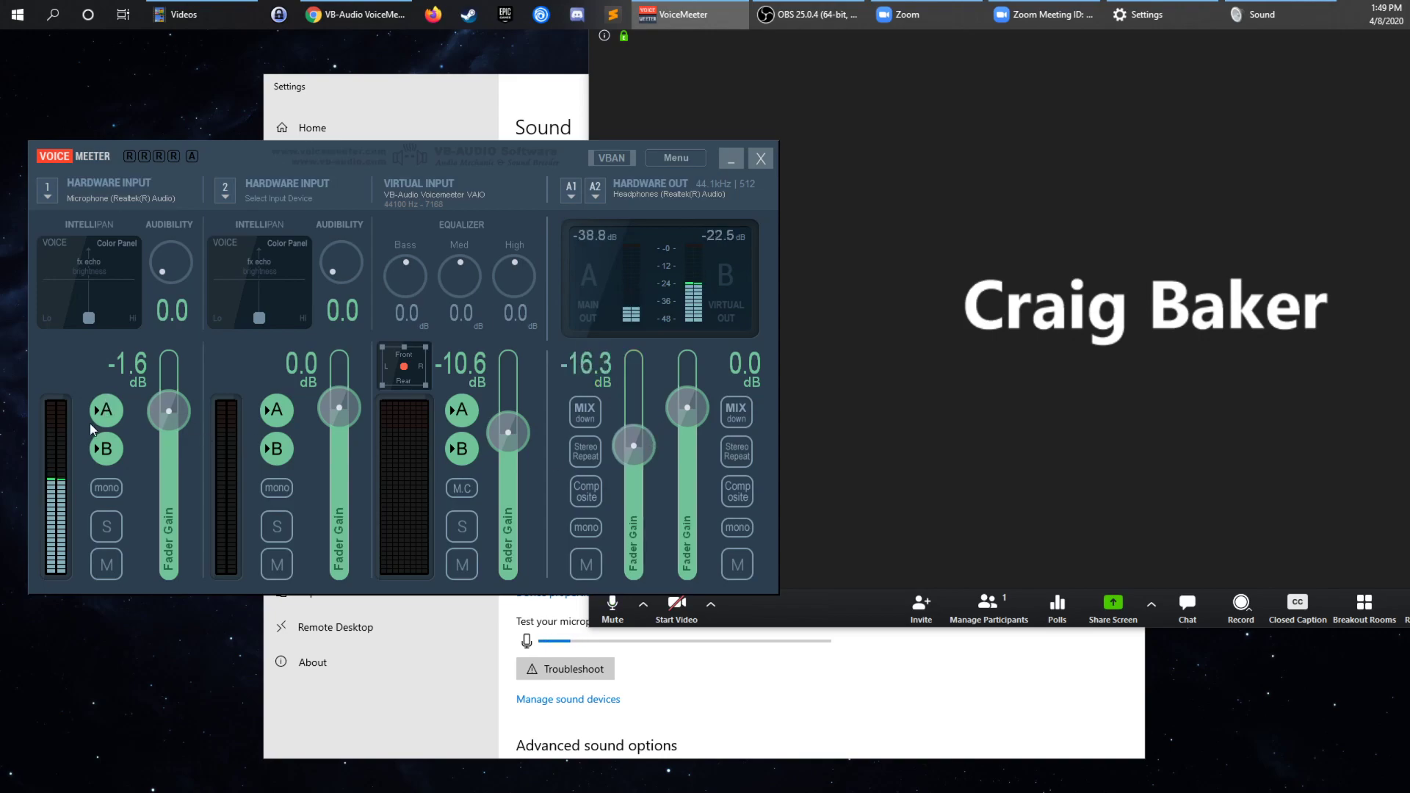
click(103, 409)
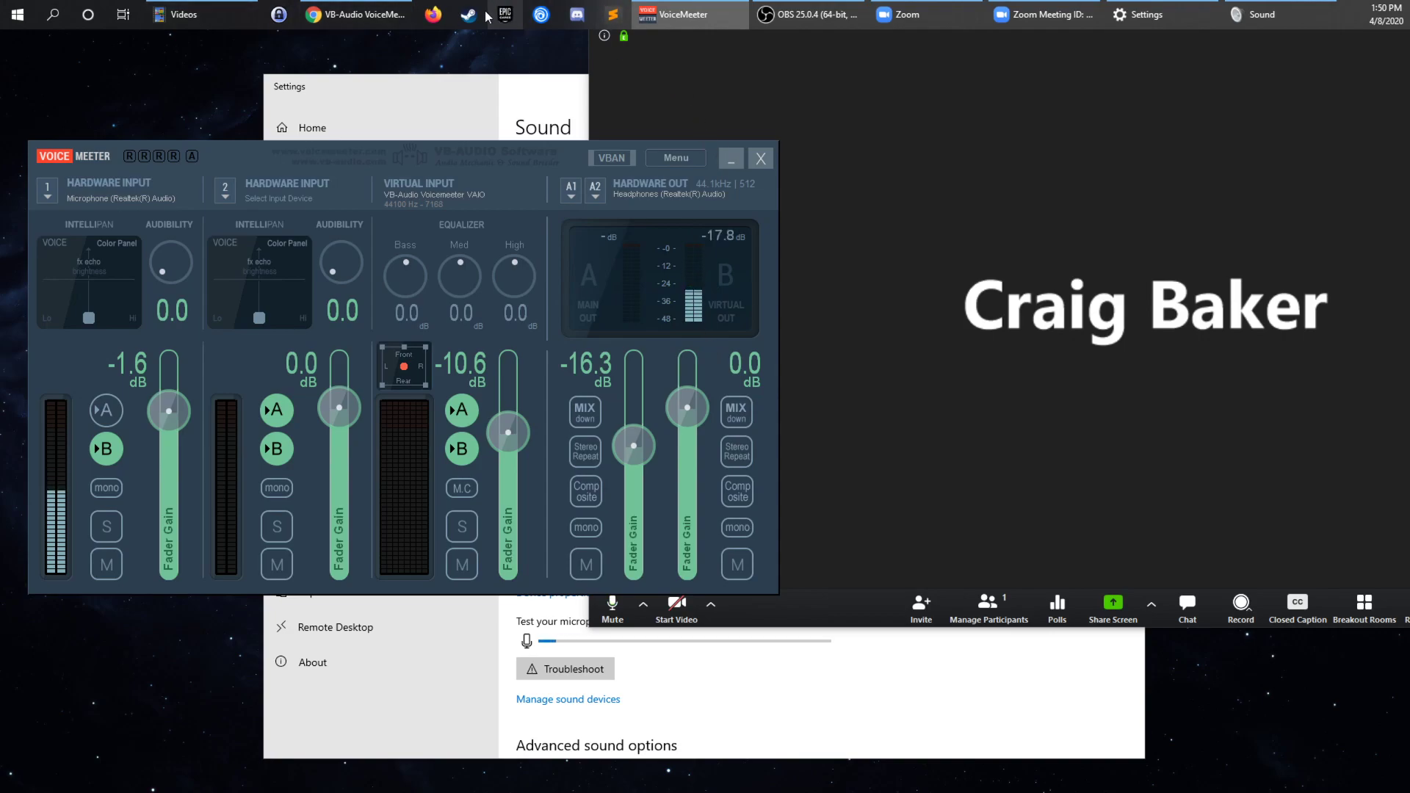
click(433, 13)
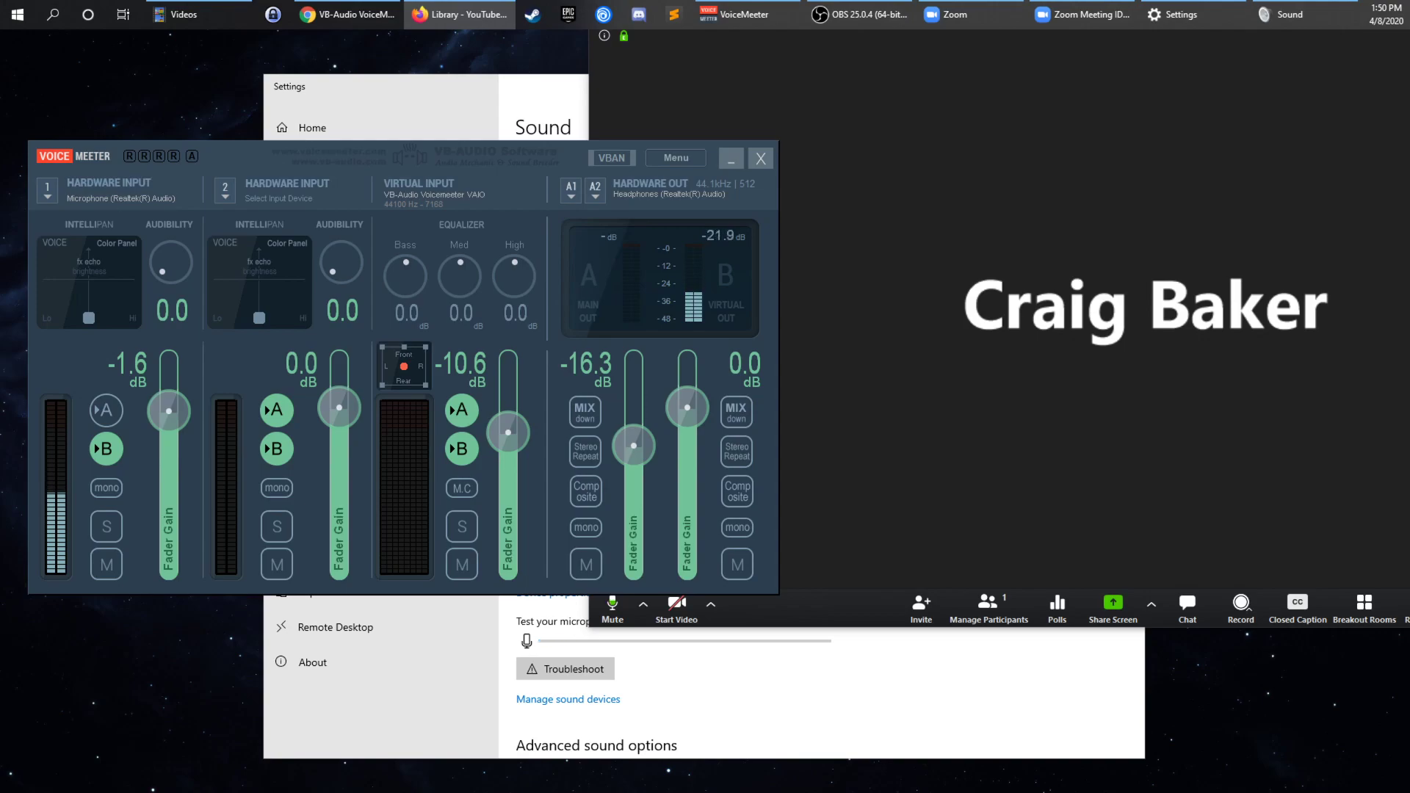
Arrange the YouTube and VoiceMeeter windows and skip the ad to start the video.
mouse_move(1408, 6)
mouse_down()
mouse_move(971, 139)
mouse_move(541, 51)
mouse_up()
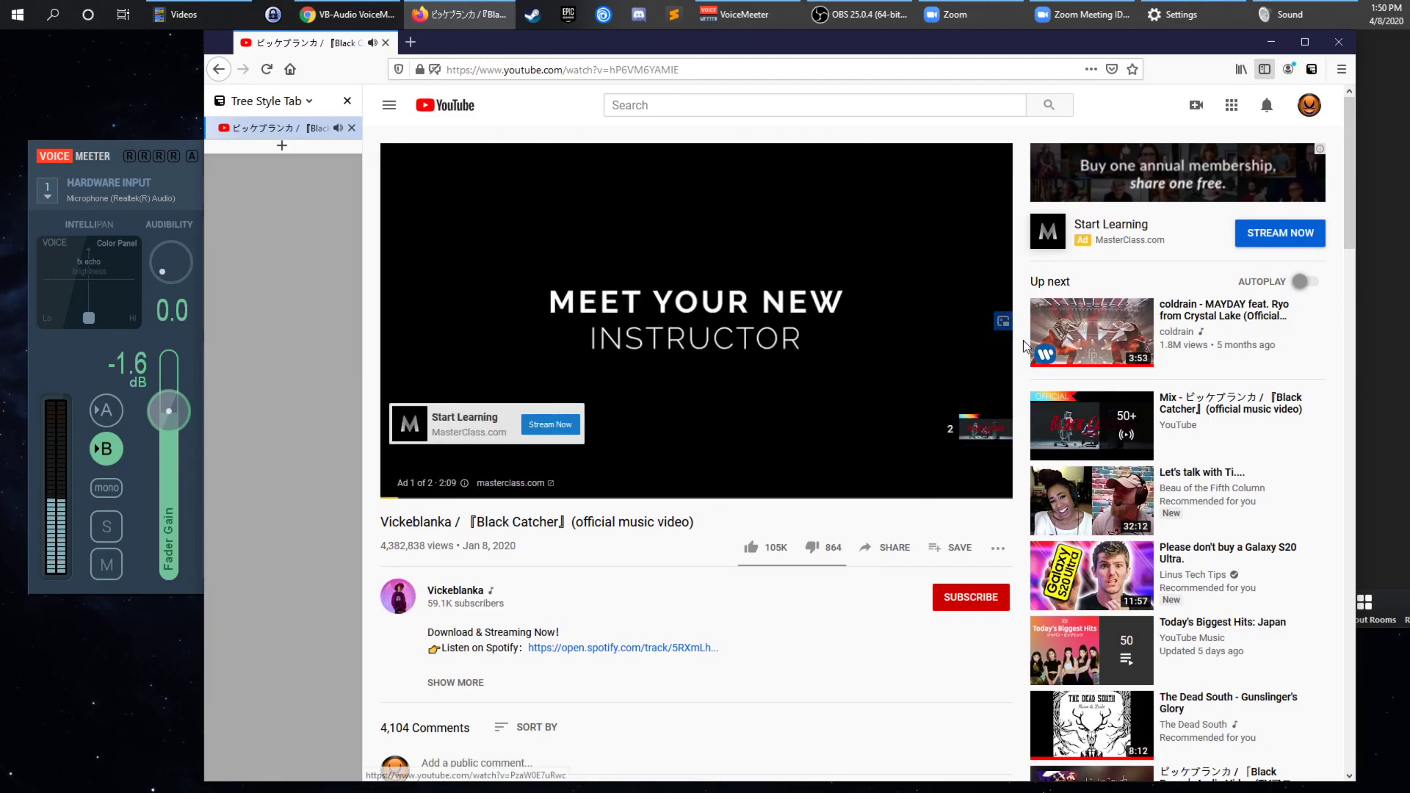
mouse_move(825, 46)
mouse_down()
mouse_move(699, 353)
mouse_move(714, 306)
mouse_up()
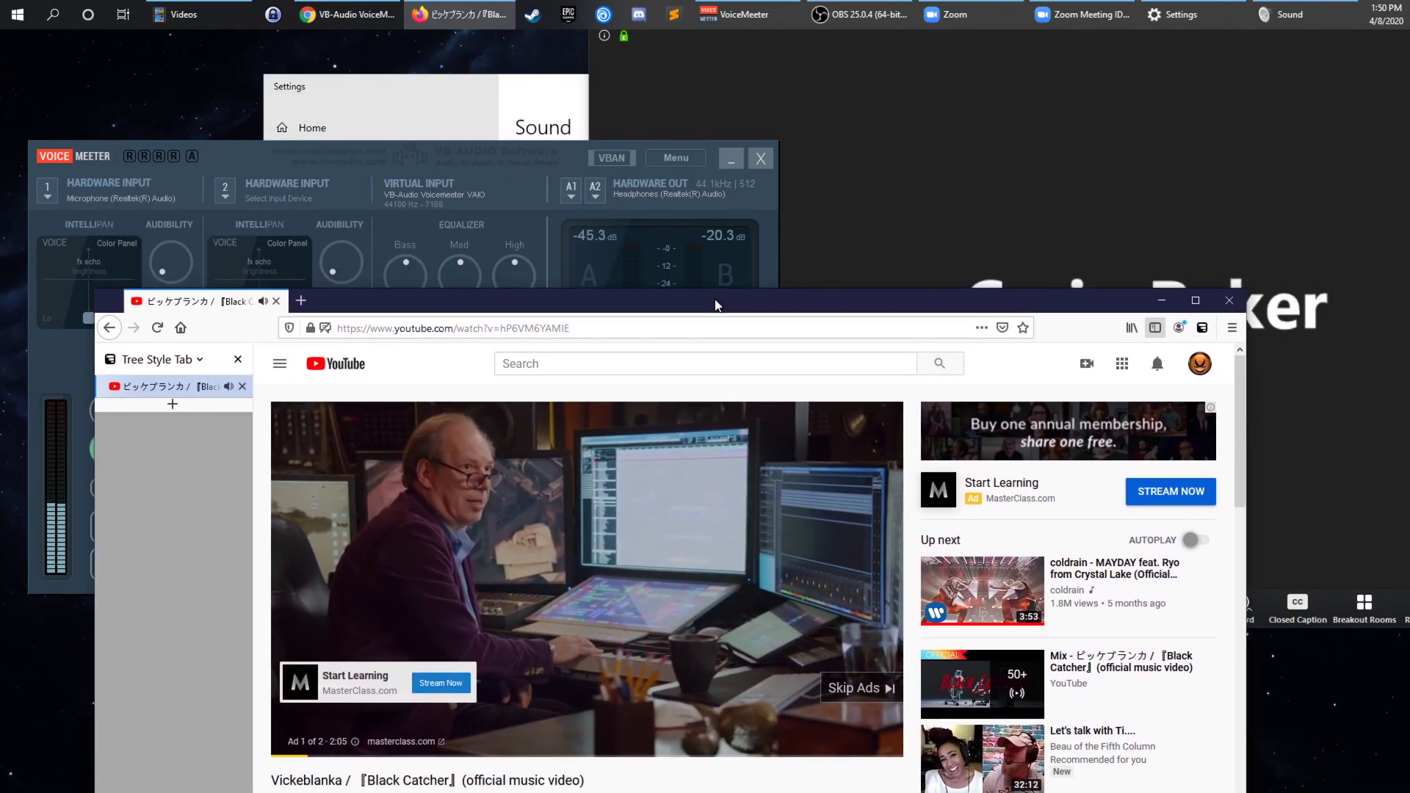
drag(544, 151, 554, 106)
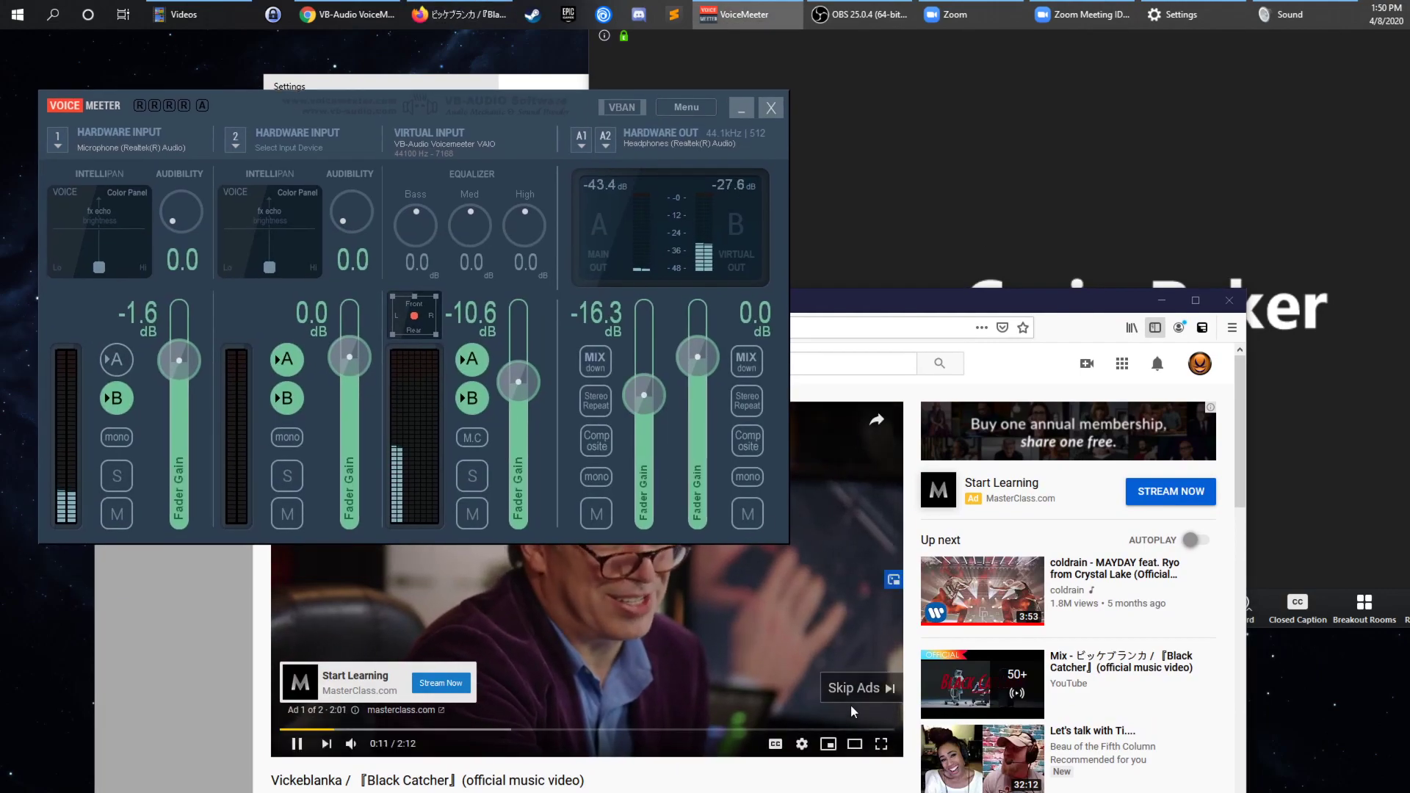
click(852, 693)
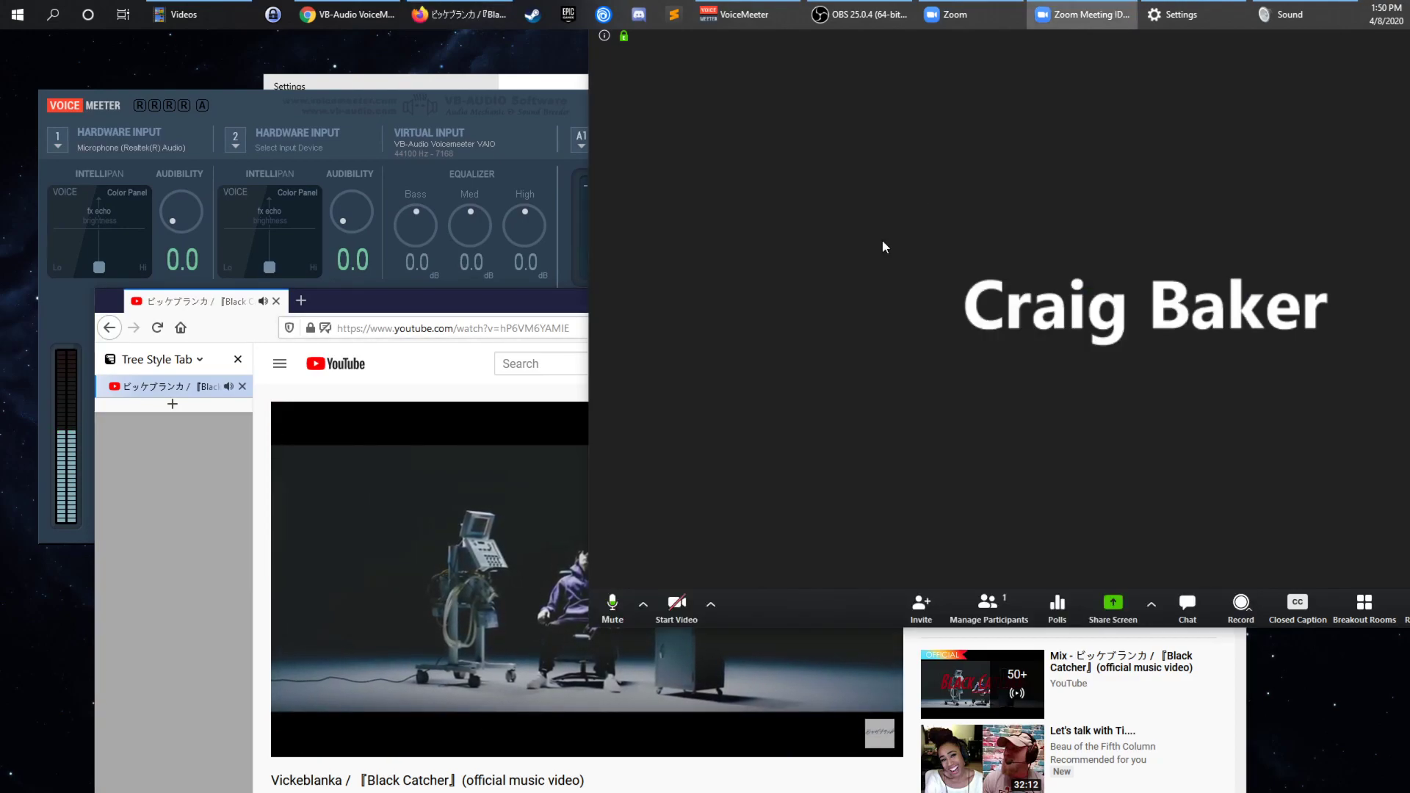
mouse_move(326, 744)
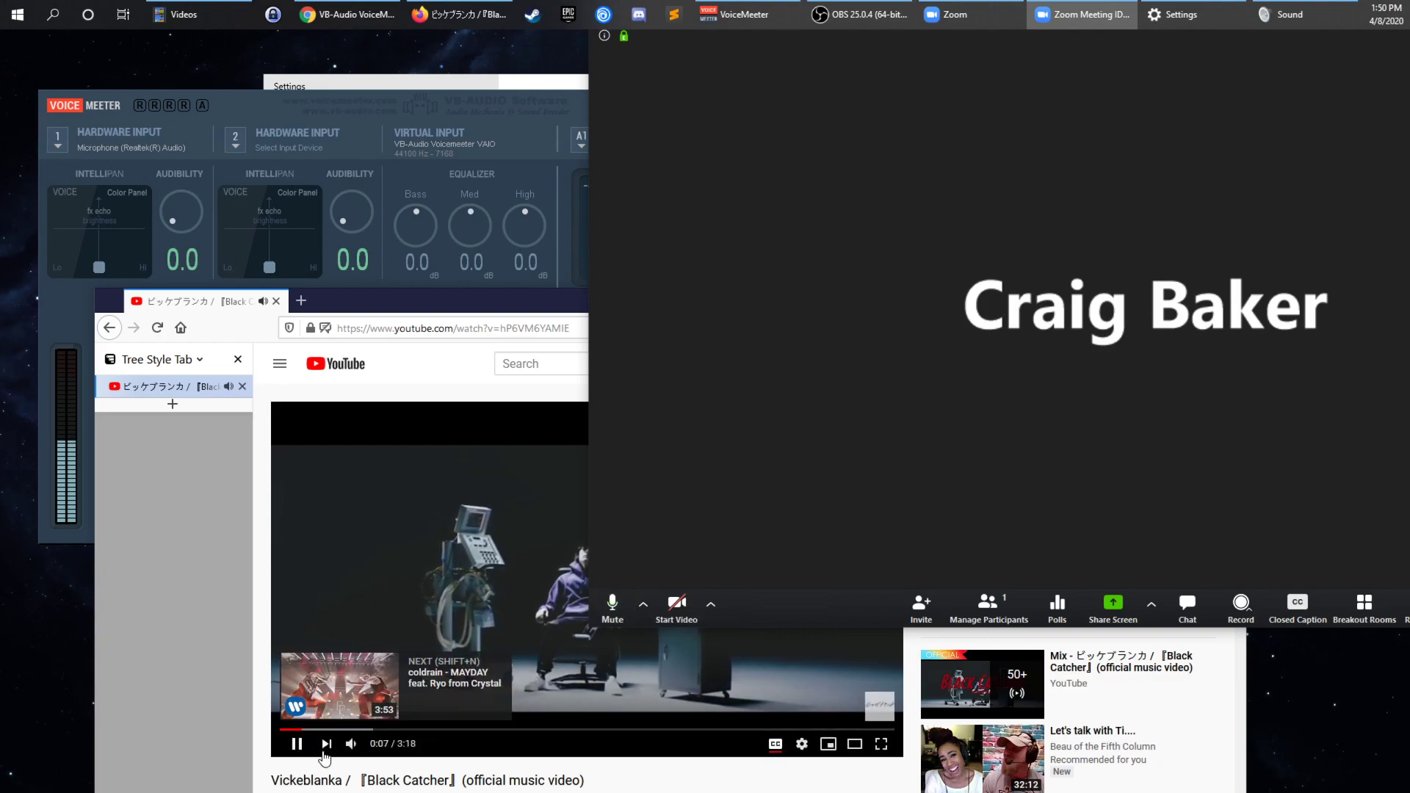
Pause the 'Black Catcher' video at 0:18 with VoiceMeeter's mixer back in front.
click(369, 750)
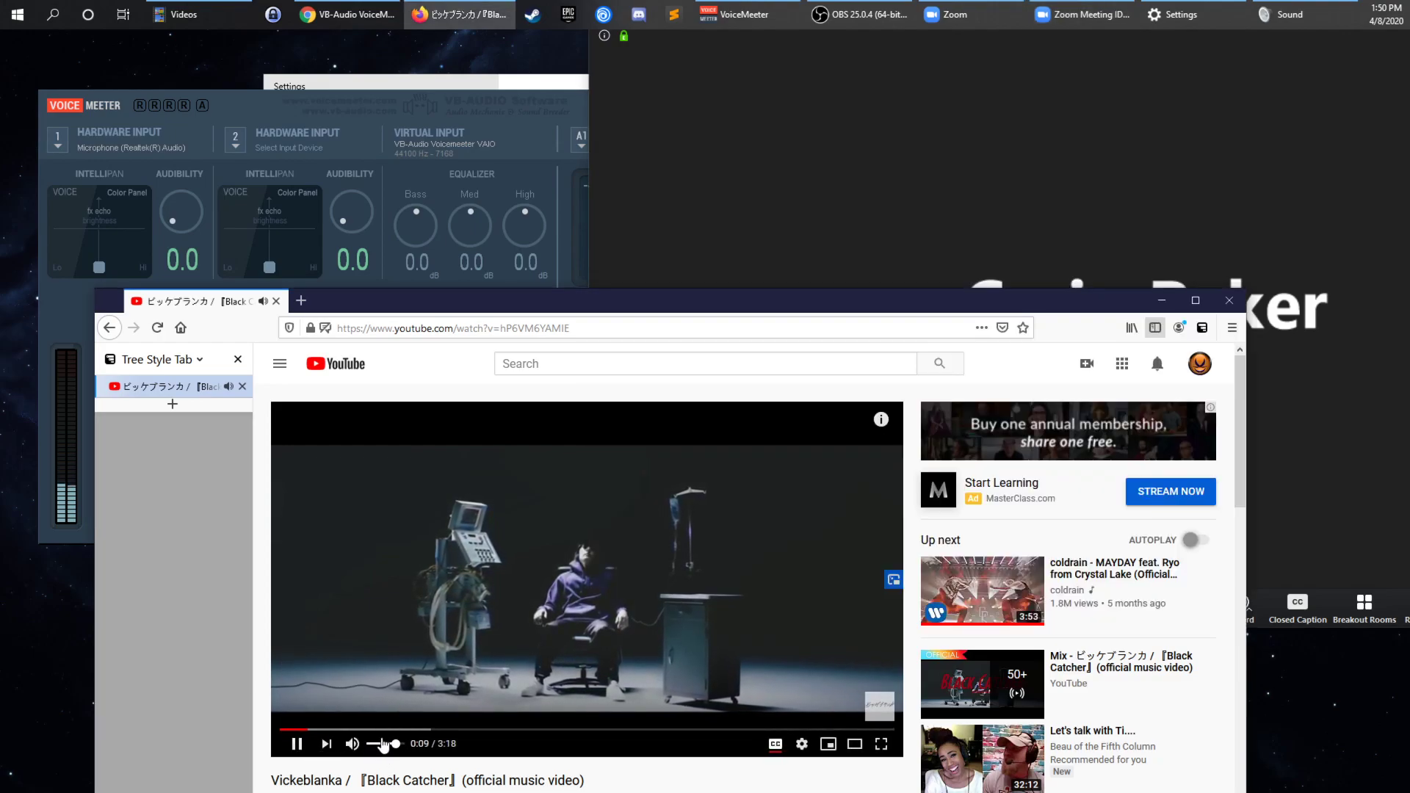
click(768, 77)
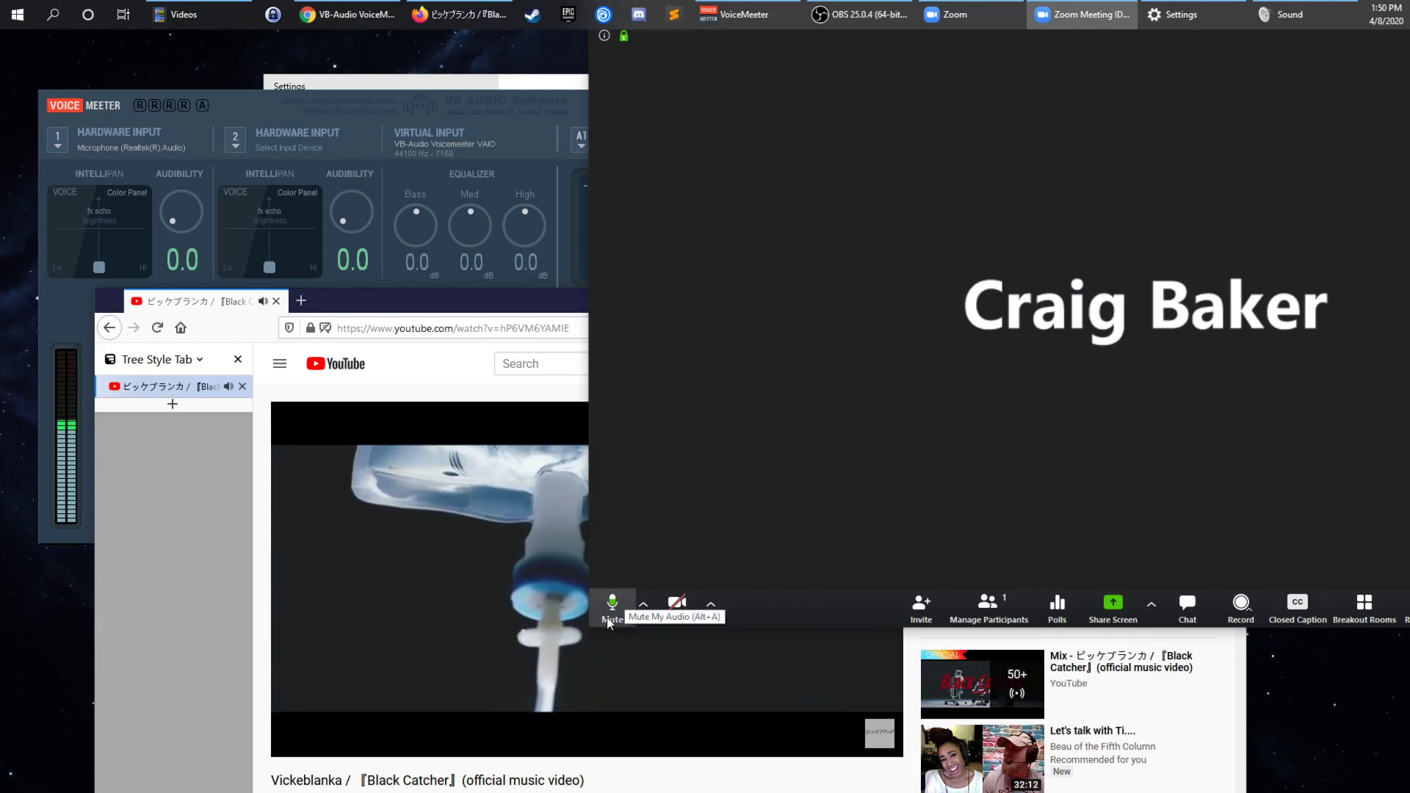
click(466, 298)
click(498, 109)
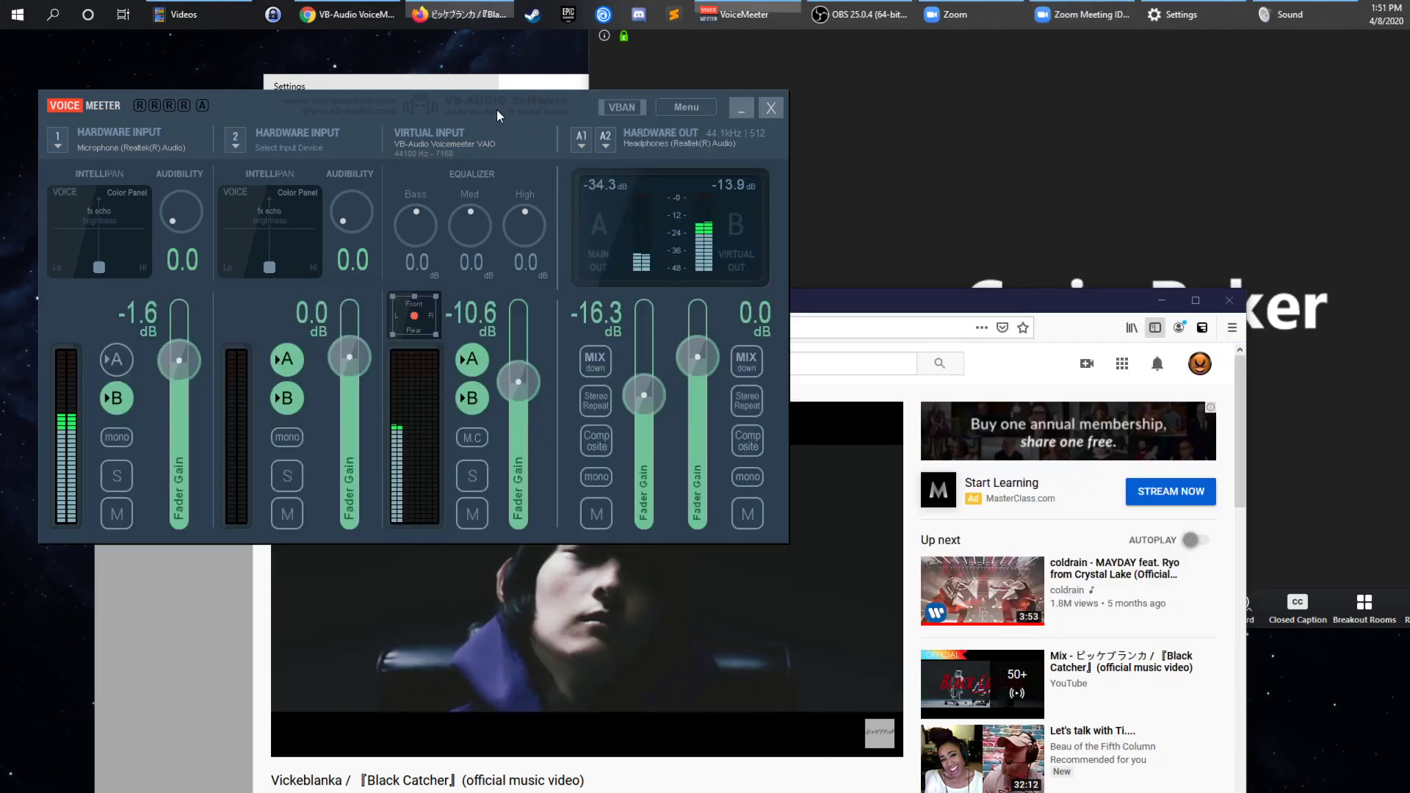
click(744, 685)
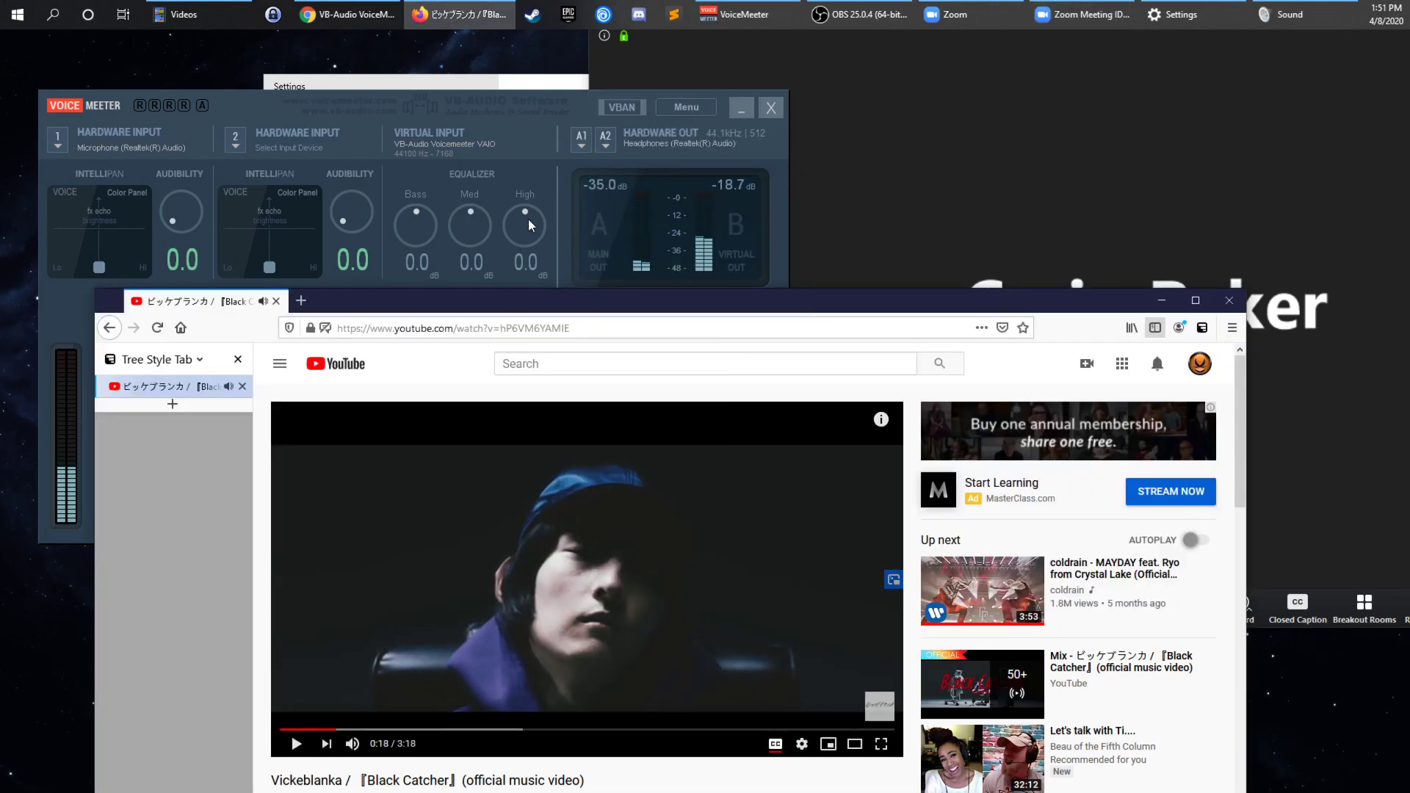
click(552, 105)
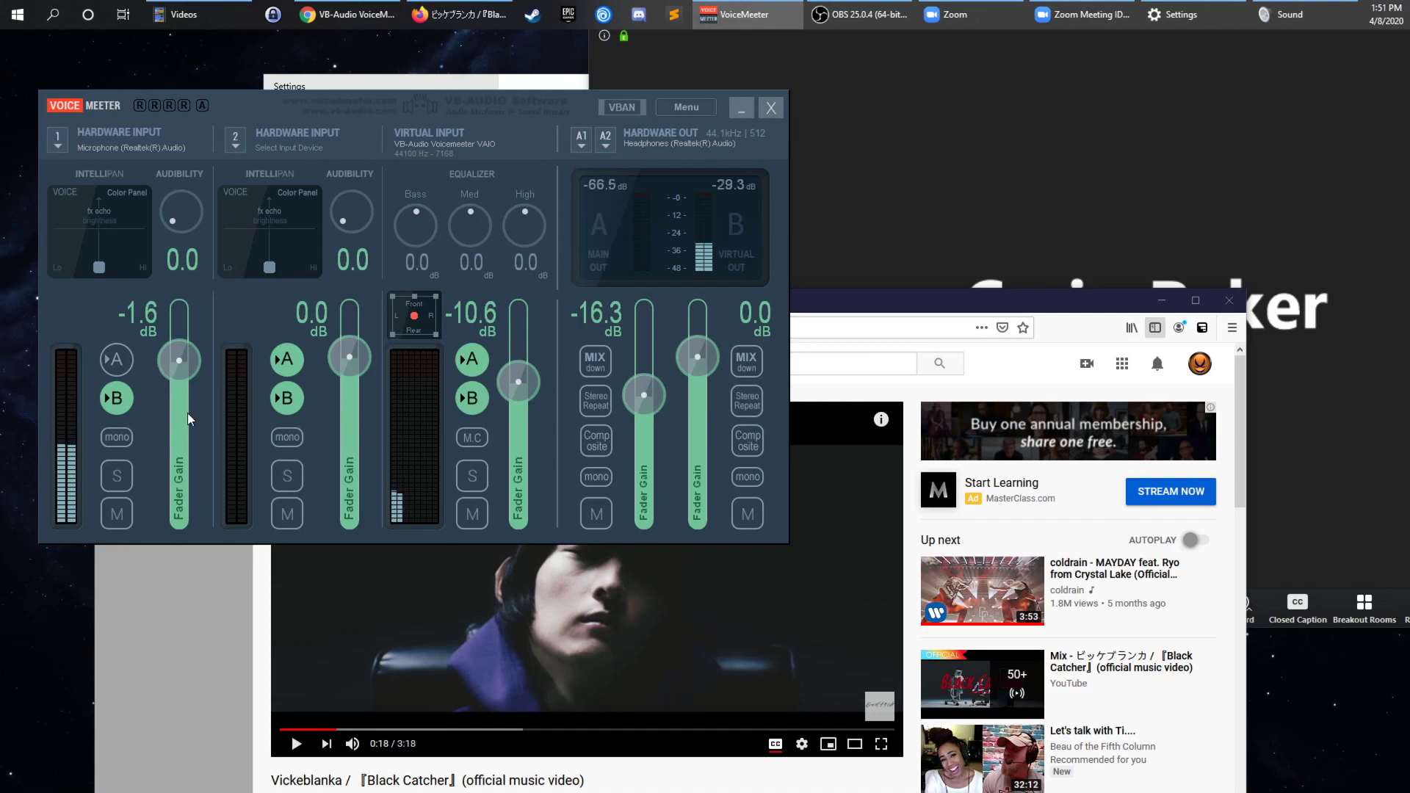